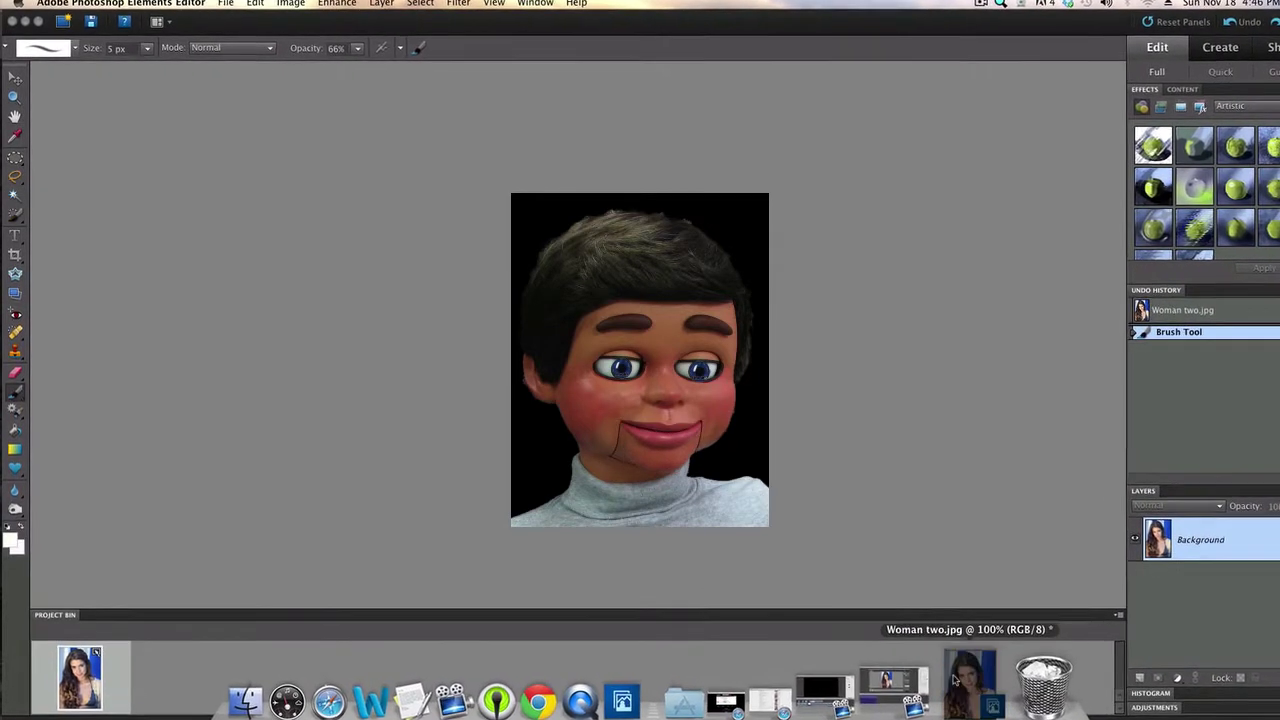
# Restore the minimized Woman two.jpg portrait window from the Dock.
pyautogui.click(958, 682)
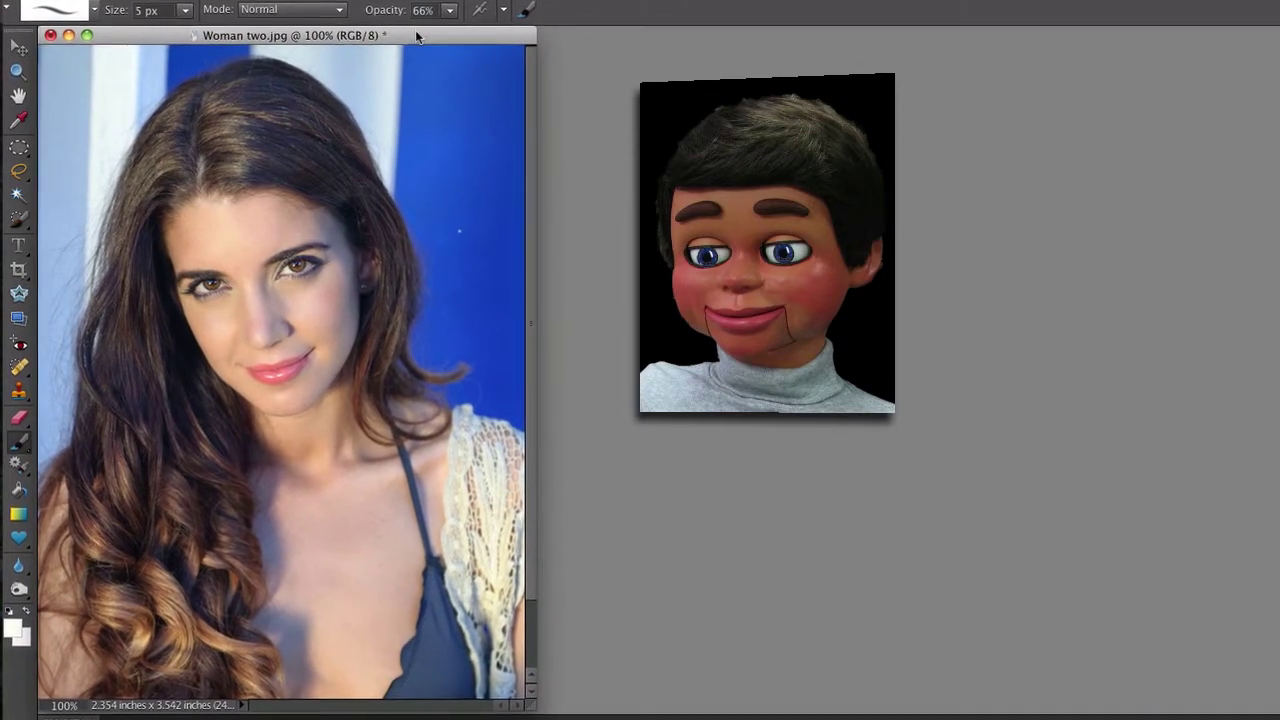
# Reposition the portrait window and convert the Background into Layer 0.
pyautogui.moveTo(417, 36); pyautogui.dragTo(1103, 40)
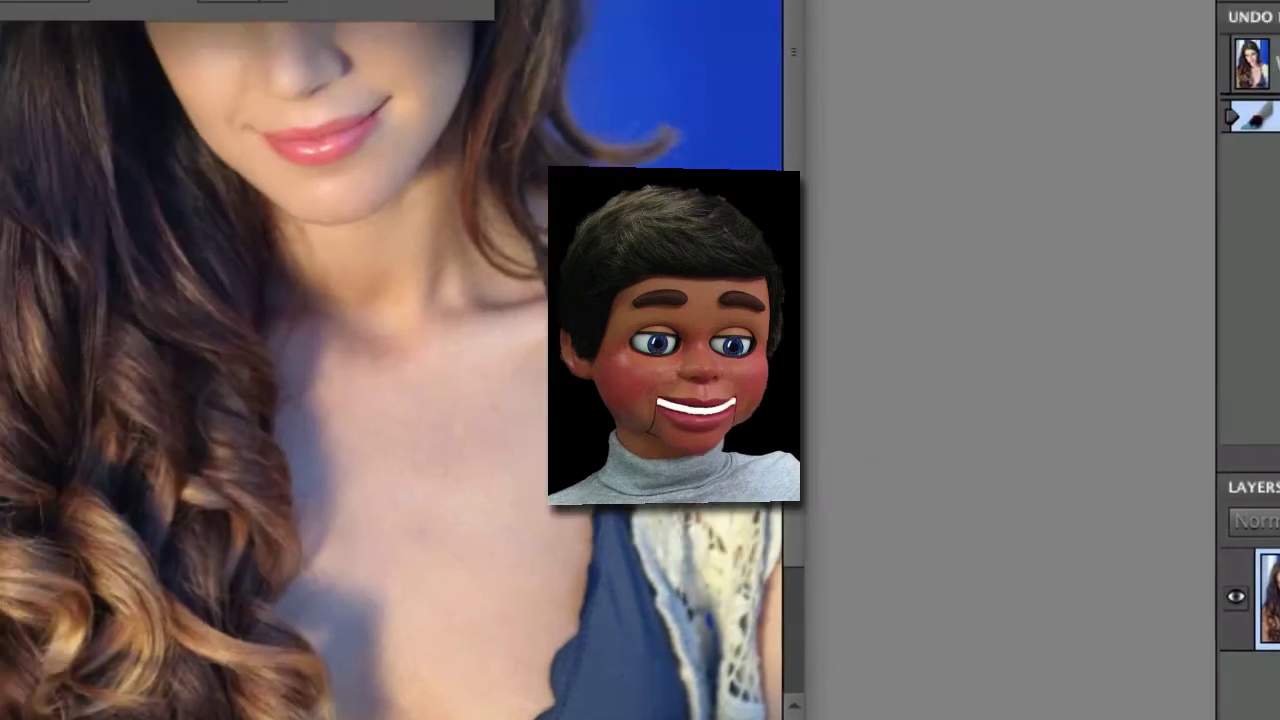
pyautogui.doubleClick(1216, 382)
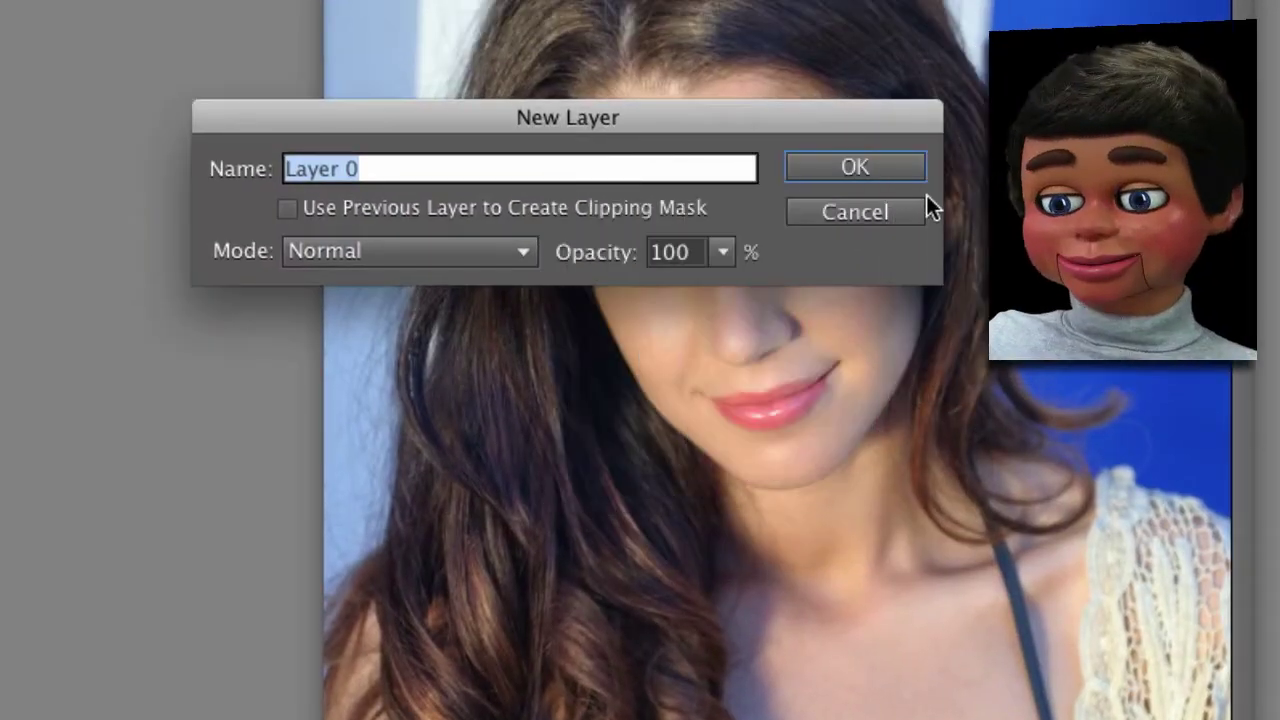
pyautogui.click(907, 168)
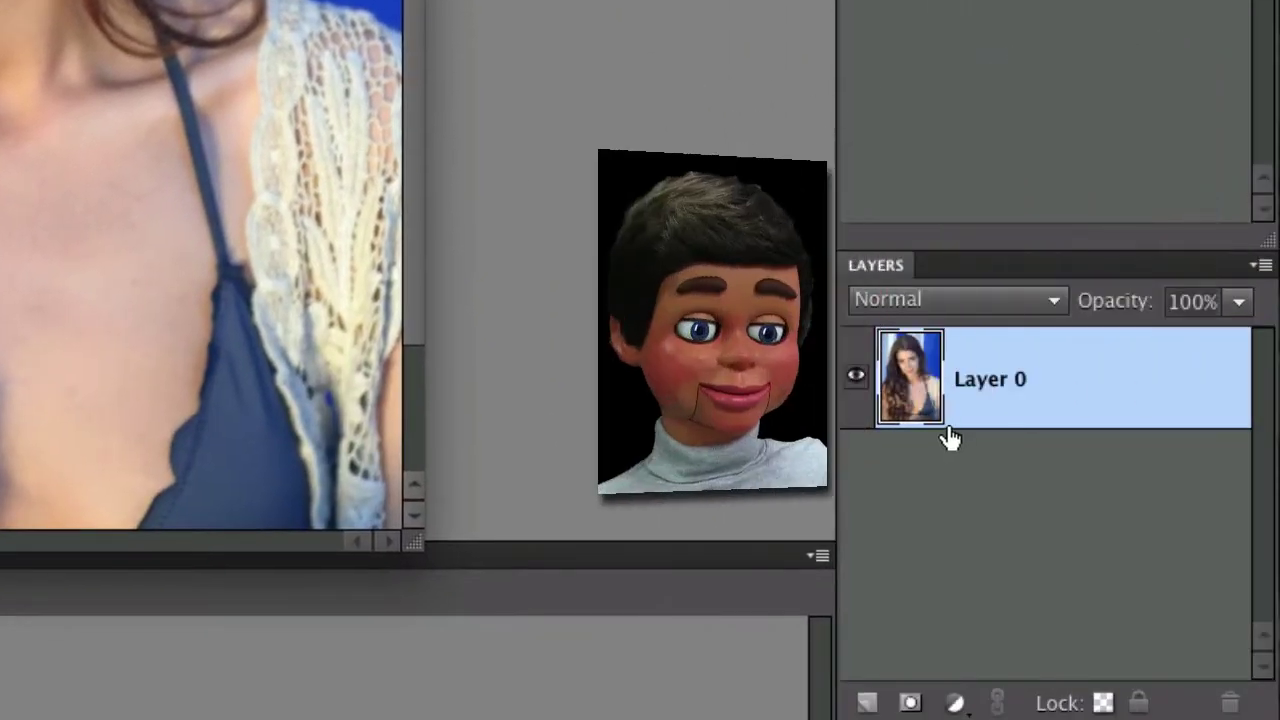
# Duplicate Layer 0 as Layer 0 copy, then select Layer 0 for editing.
pyautogui.rightClick(1008, 389)
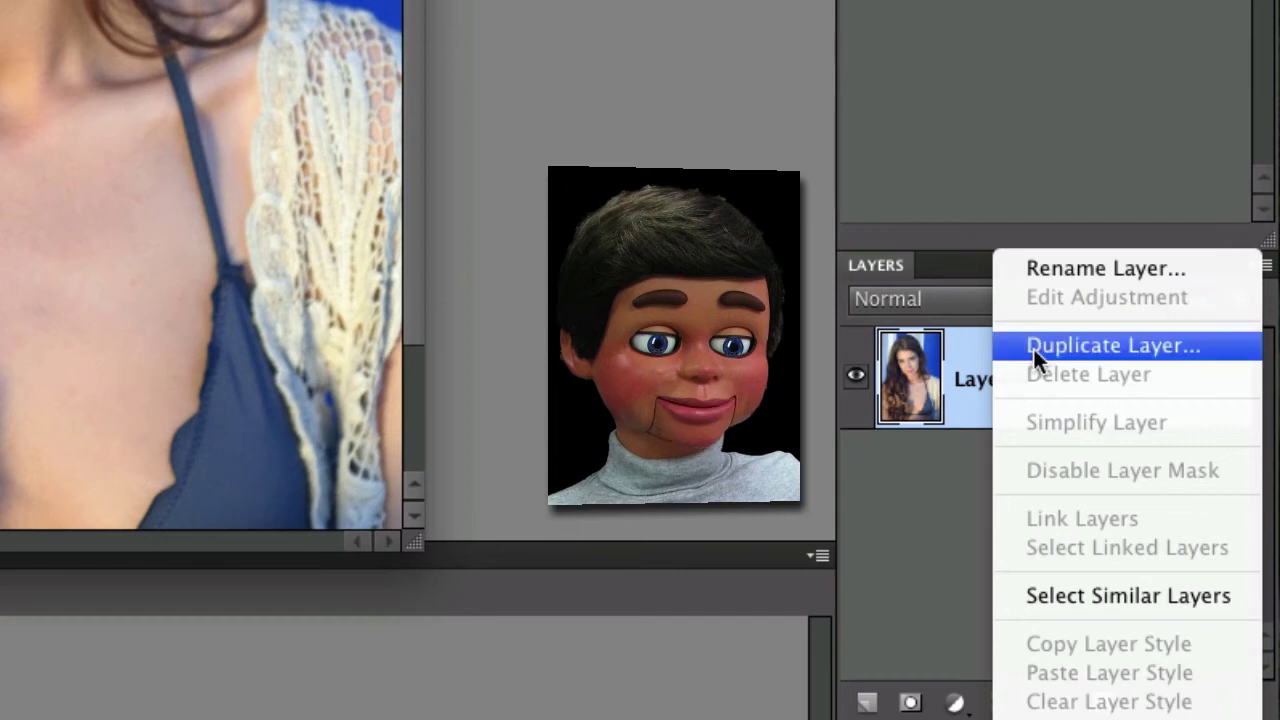
pyautogui.click(1033, 346)
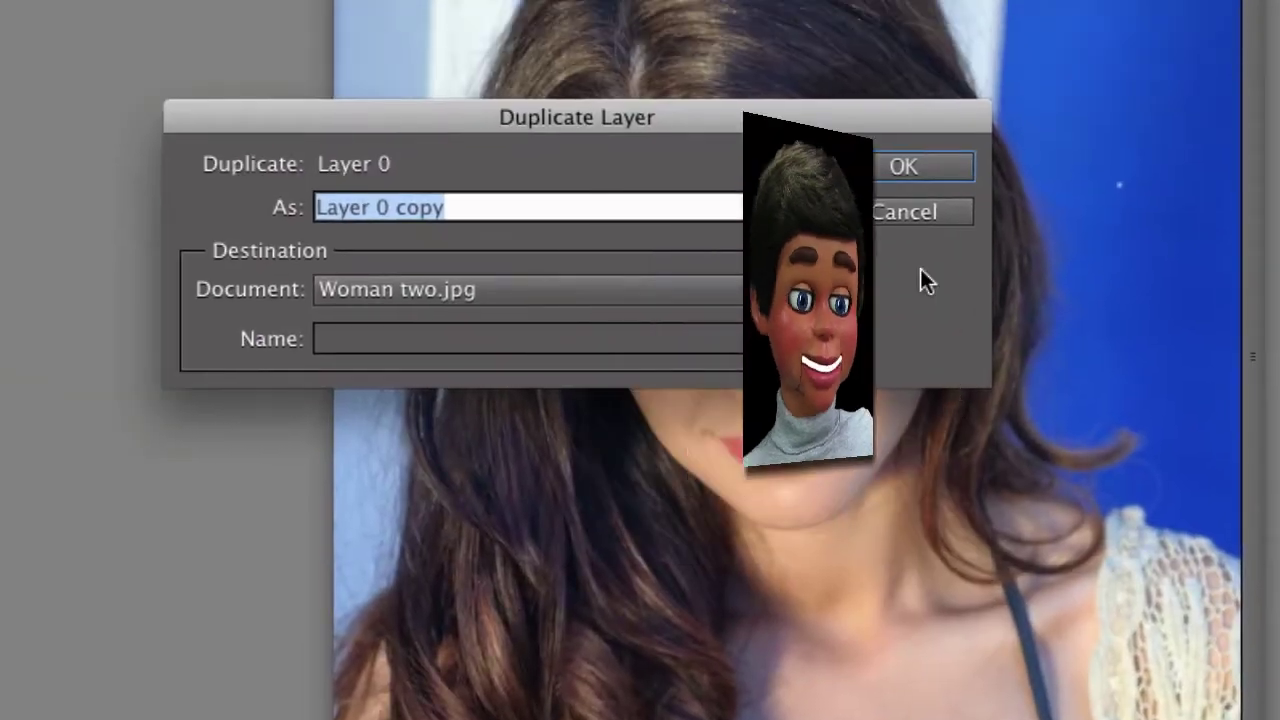
pyautogui.click(890, 168)
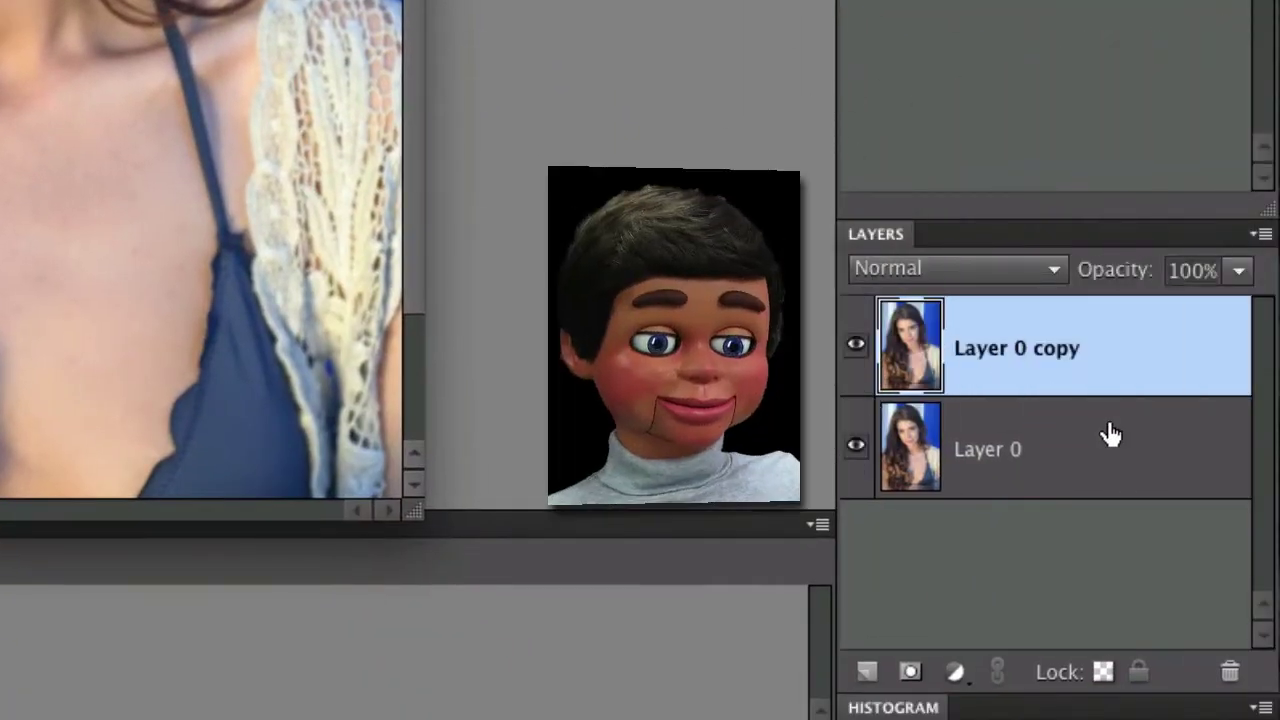
pyautogui.click(990, 474)
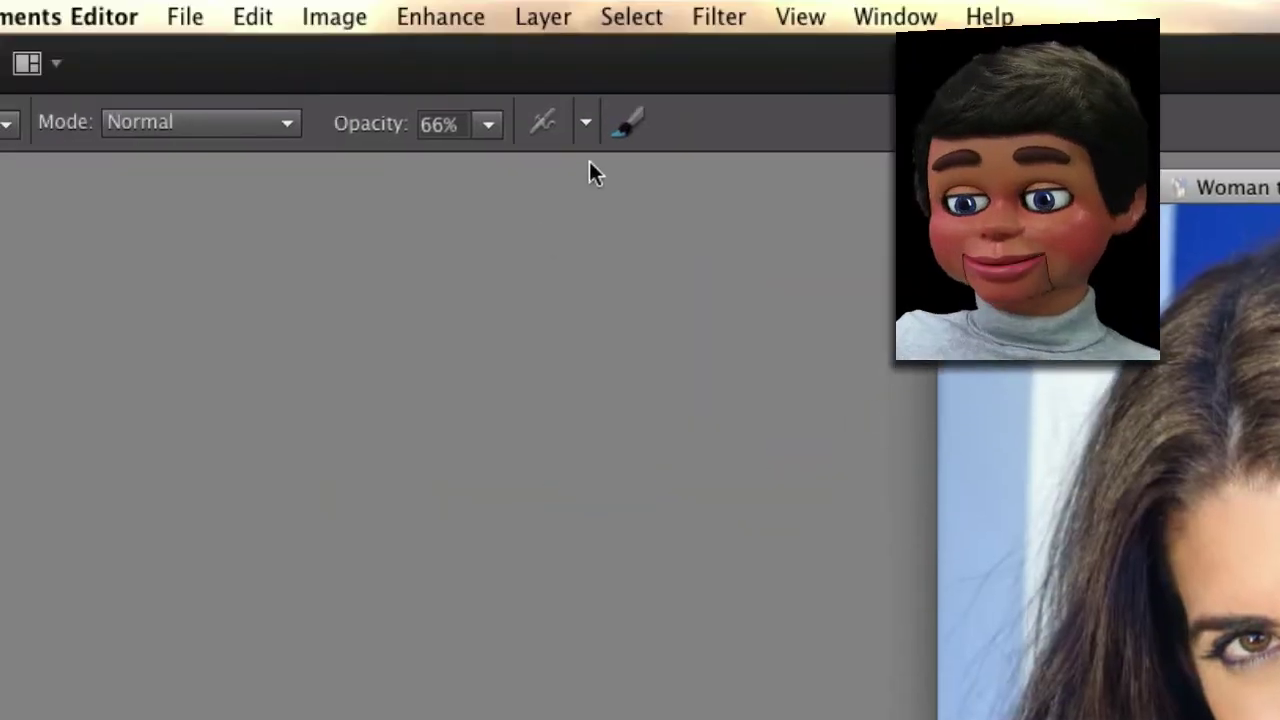
# Apply Hue/Saturation to Layer 0 with Lightness raised to +63.
pyautogui.click(437, 23)
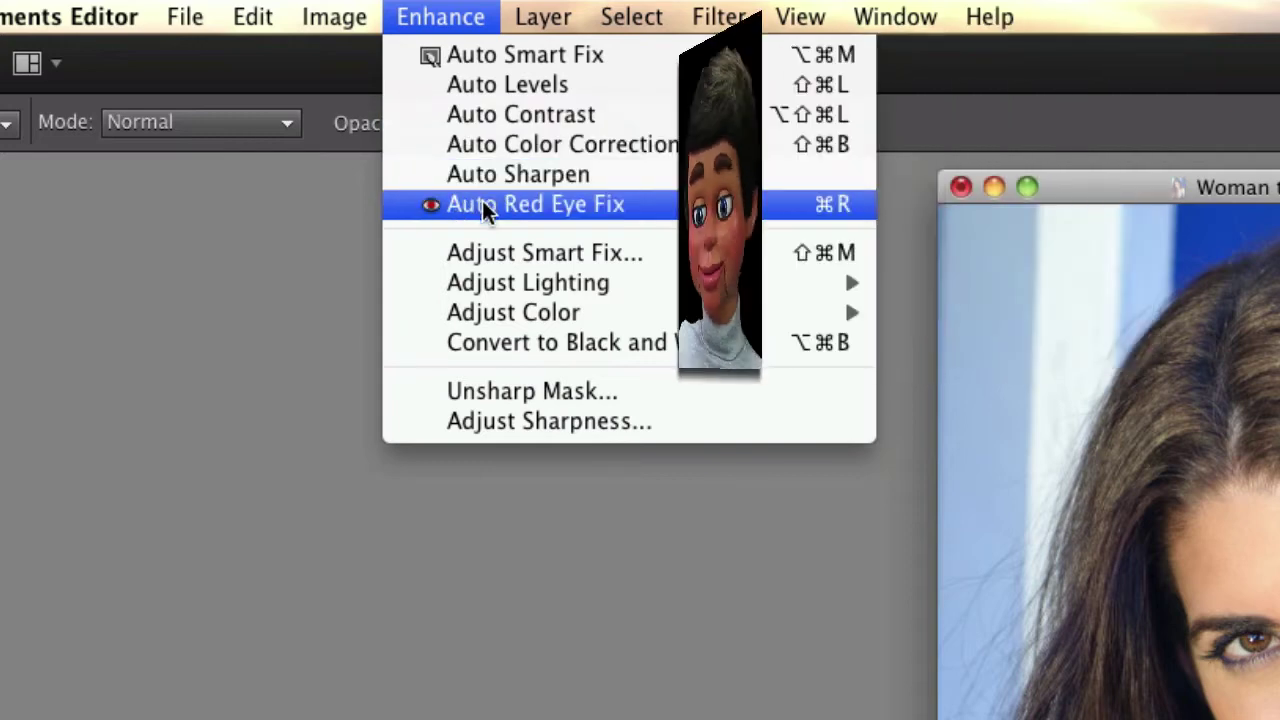
pyautogui.moveTo(523, 315)
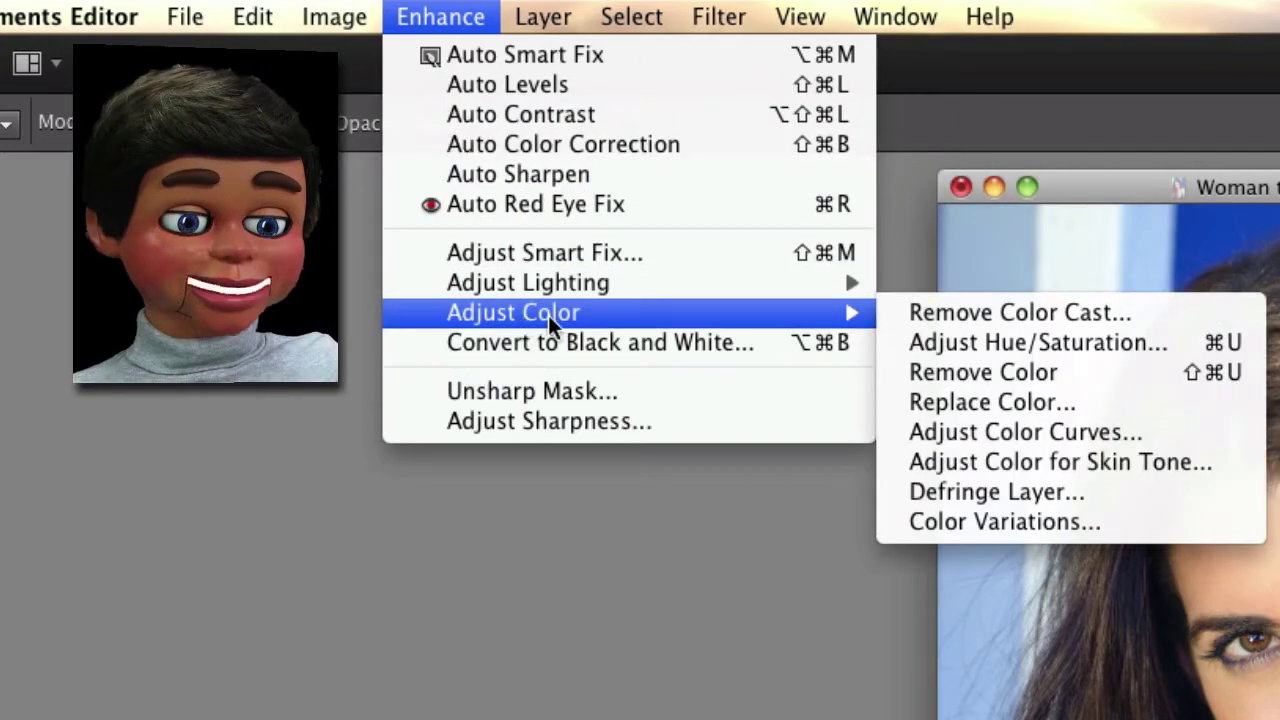
pyautogui.click(1020, 342)
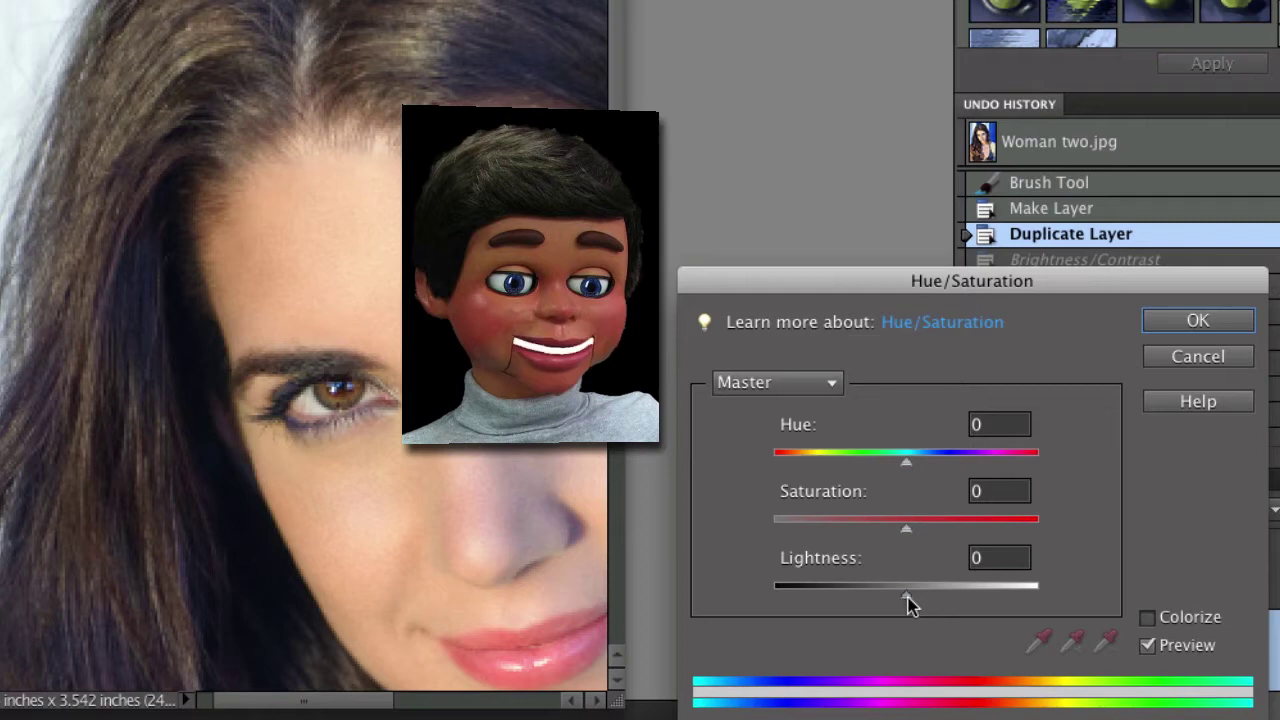
pyautogui.moveTo(907, 598); pyautogui.dragTo(990, 598)
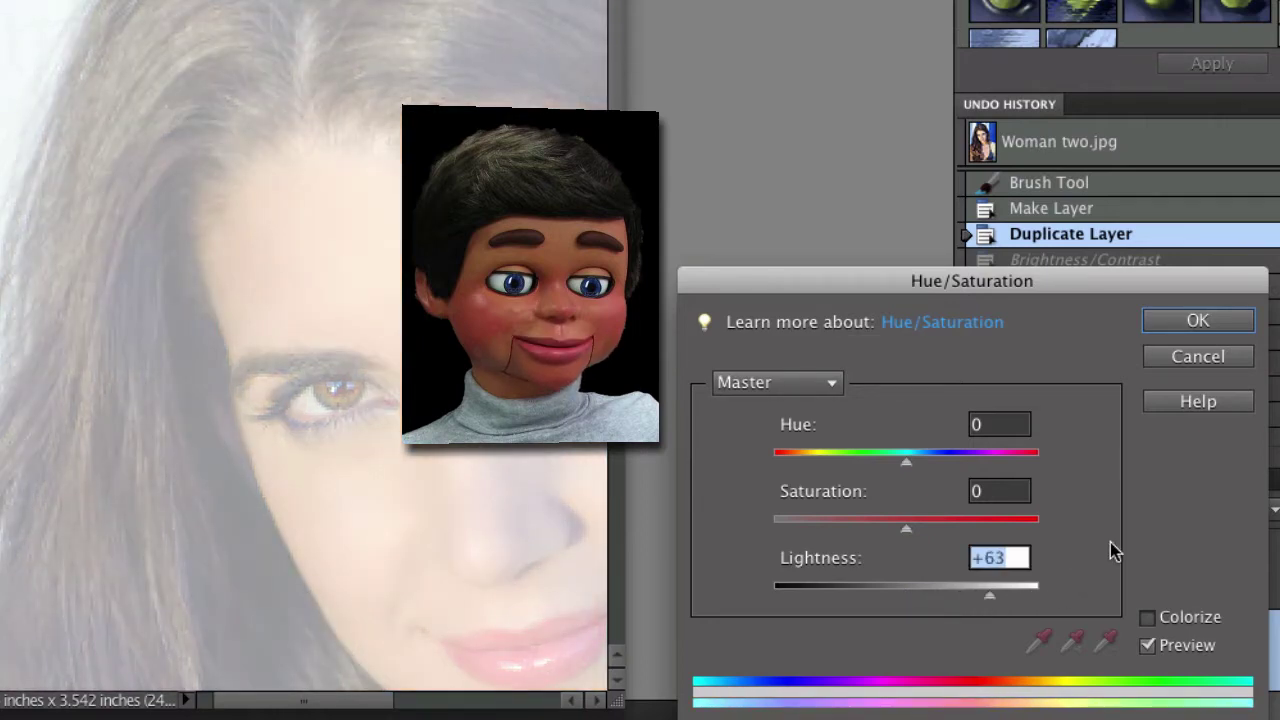
pyautogui.click(1197, 321)
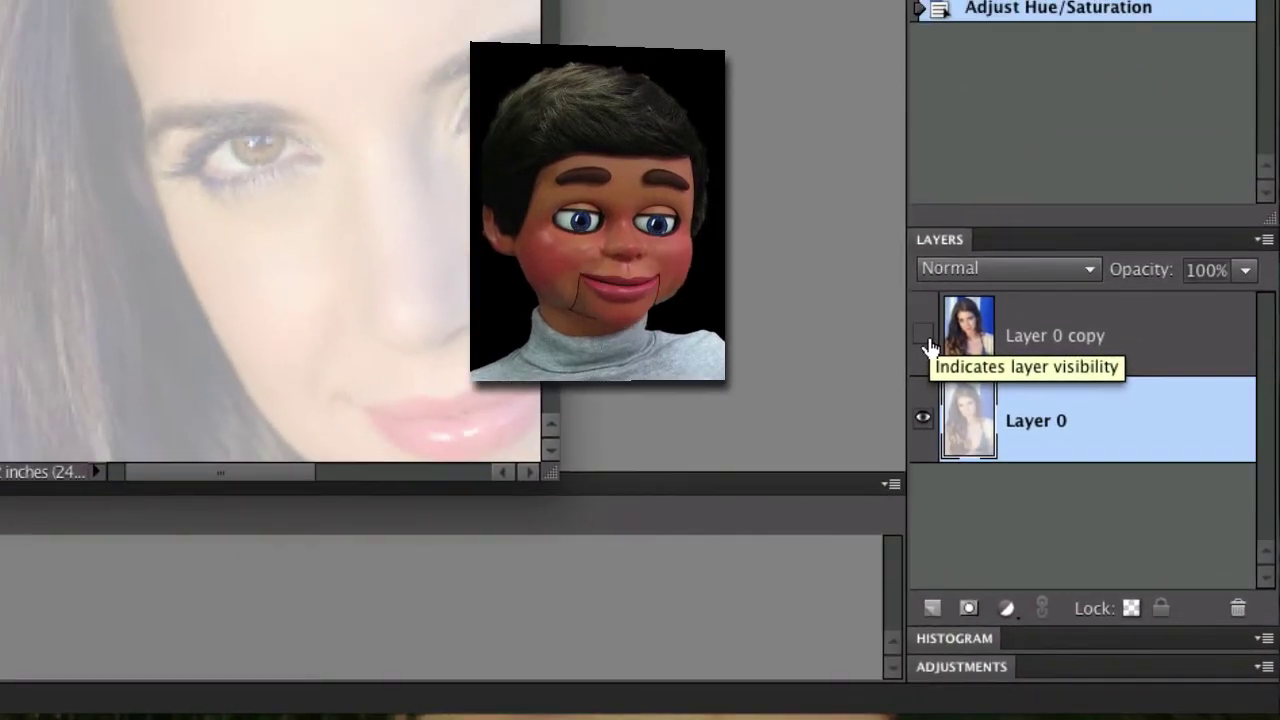
# Show Layer 0 copy, select it, and add a white layer mask to it.
pyautogui.click(846, 265)
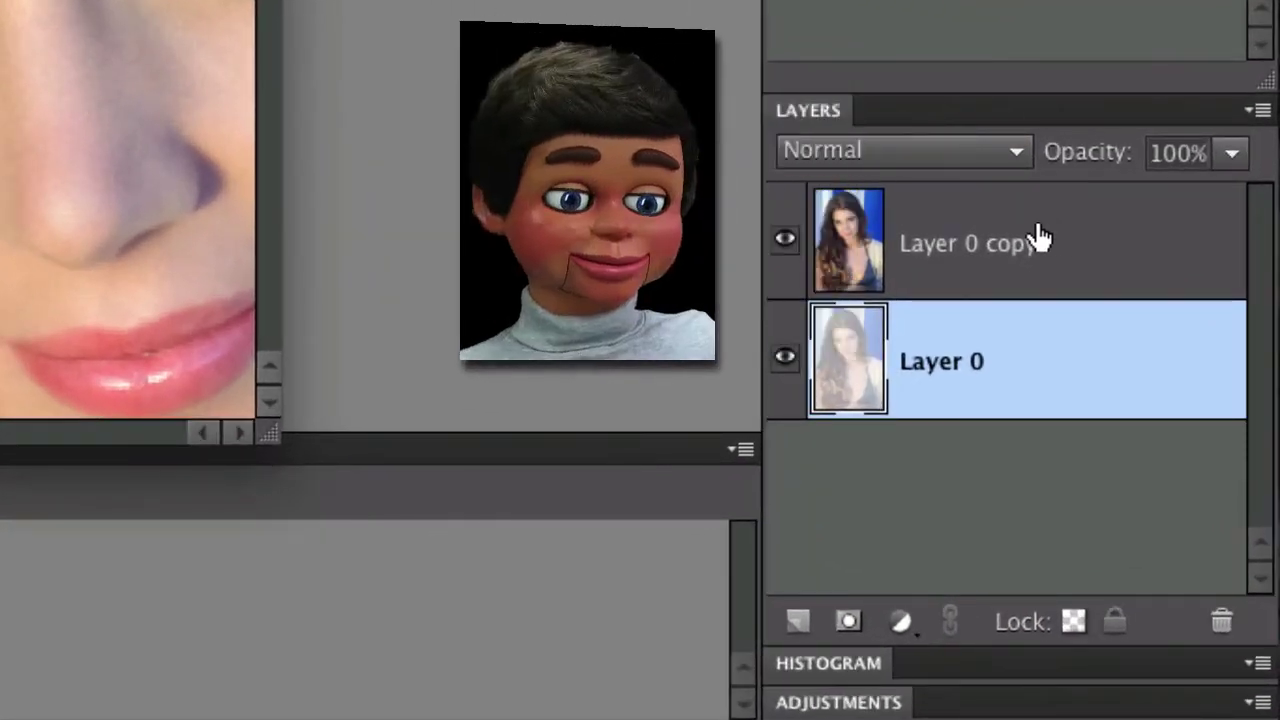
pyautogui.click(975, 240)
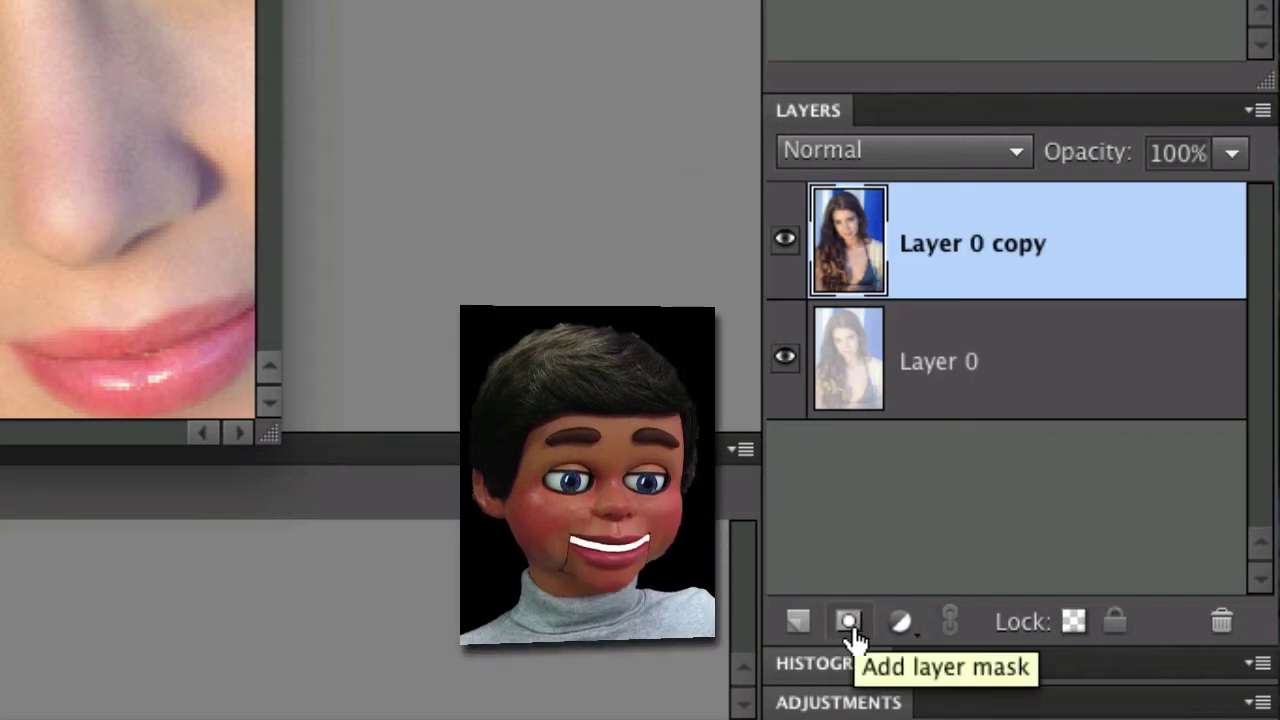
pyautogui.click(851, 630)
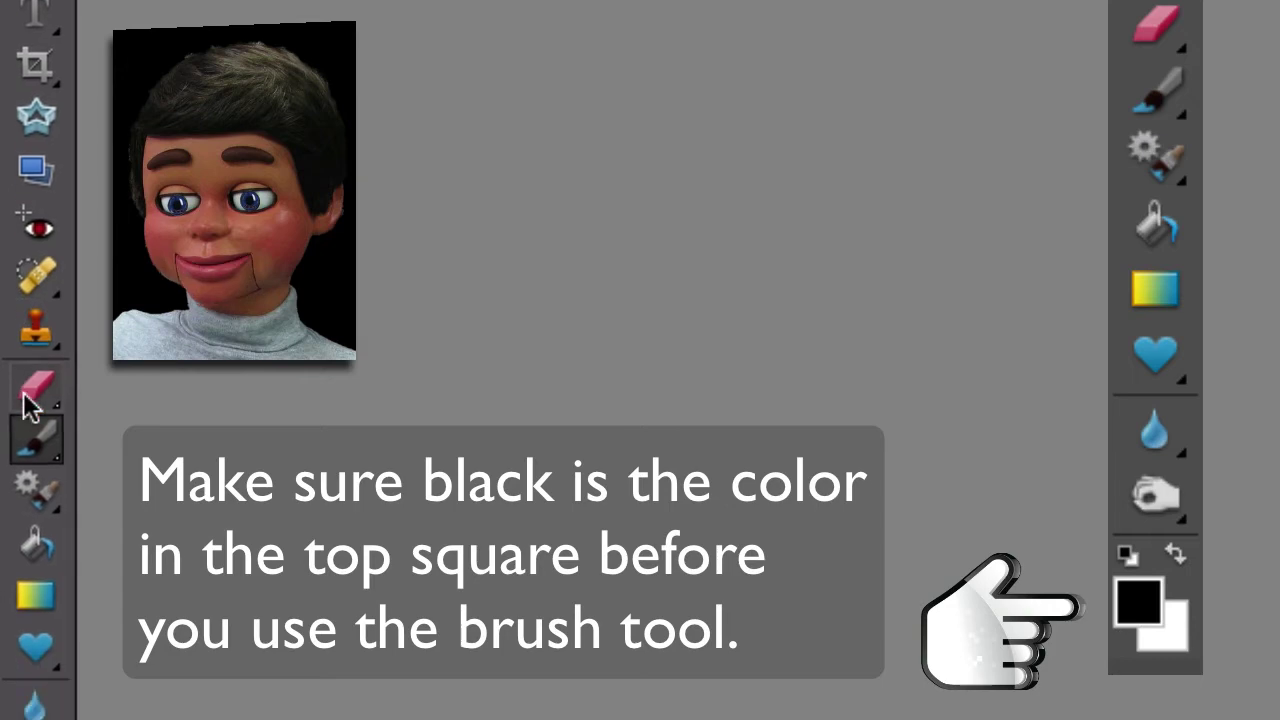
# Choose the Brush tool with the 21 soft round preset and set its size to 33 px.
pyautogui.click(38, 437)
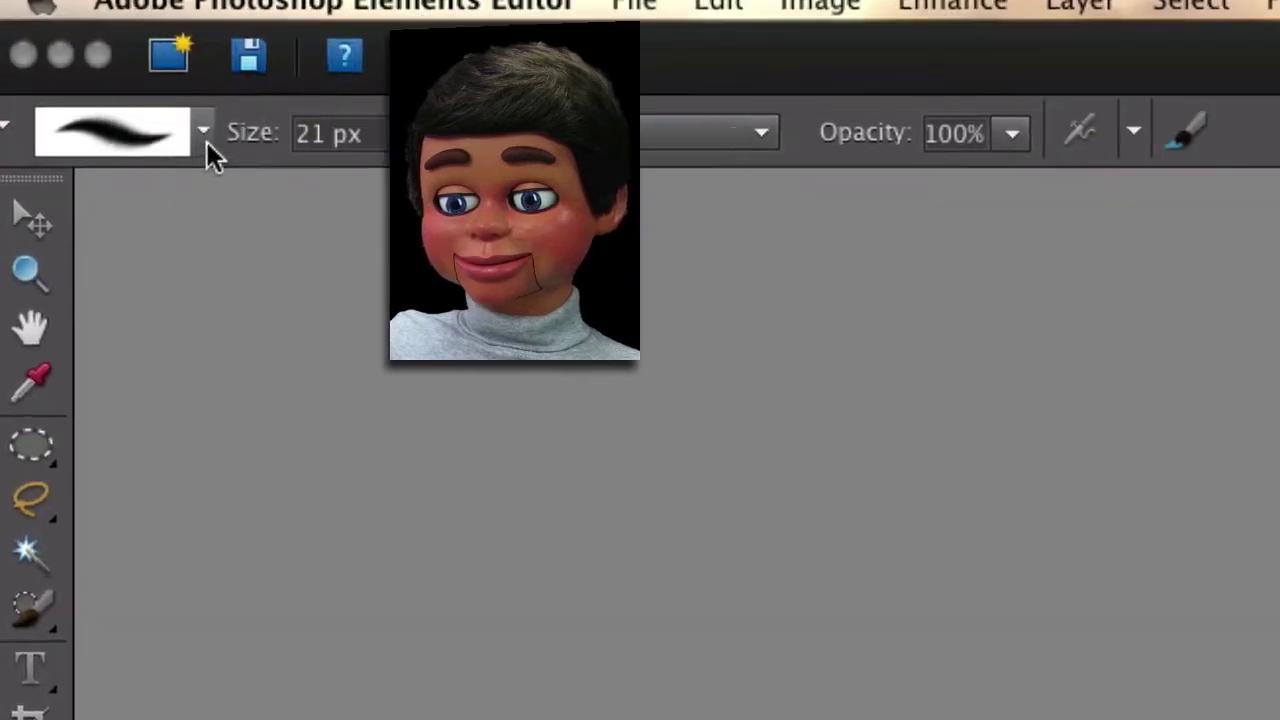
pyautogui.click(194, 141)
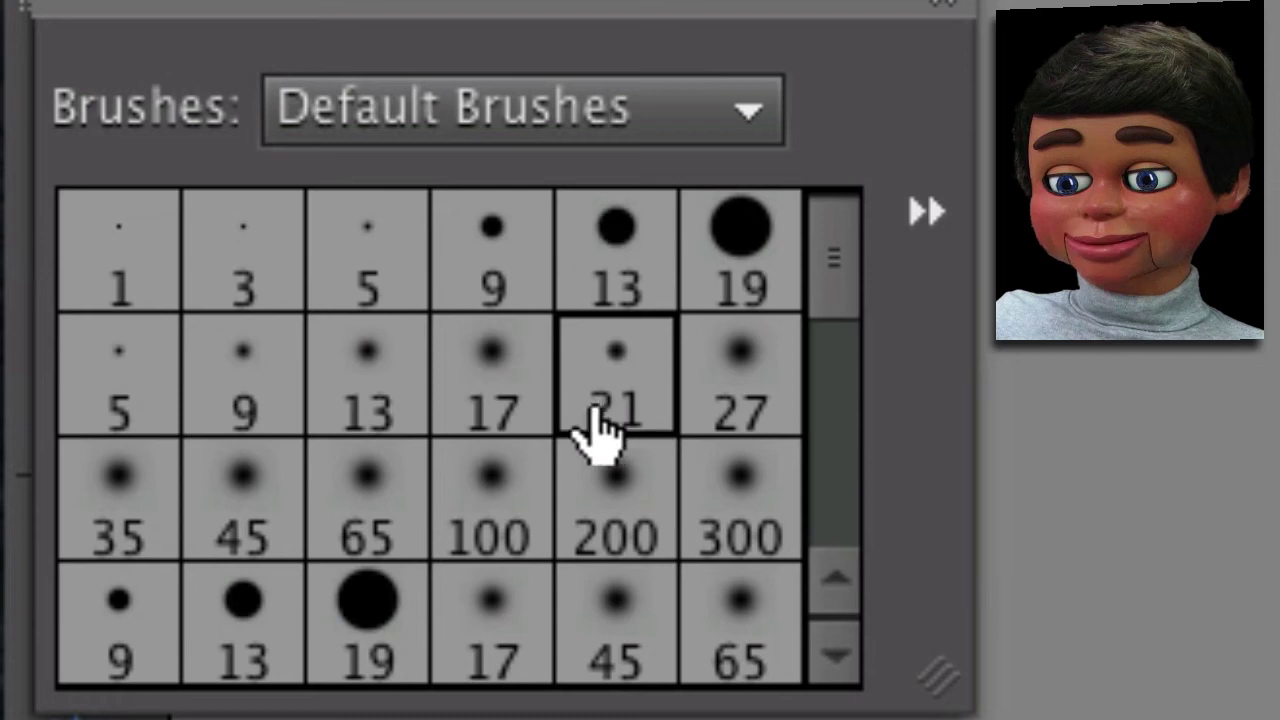
pyautogui.click(525, 430)
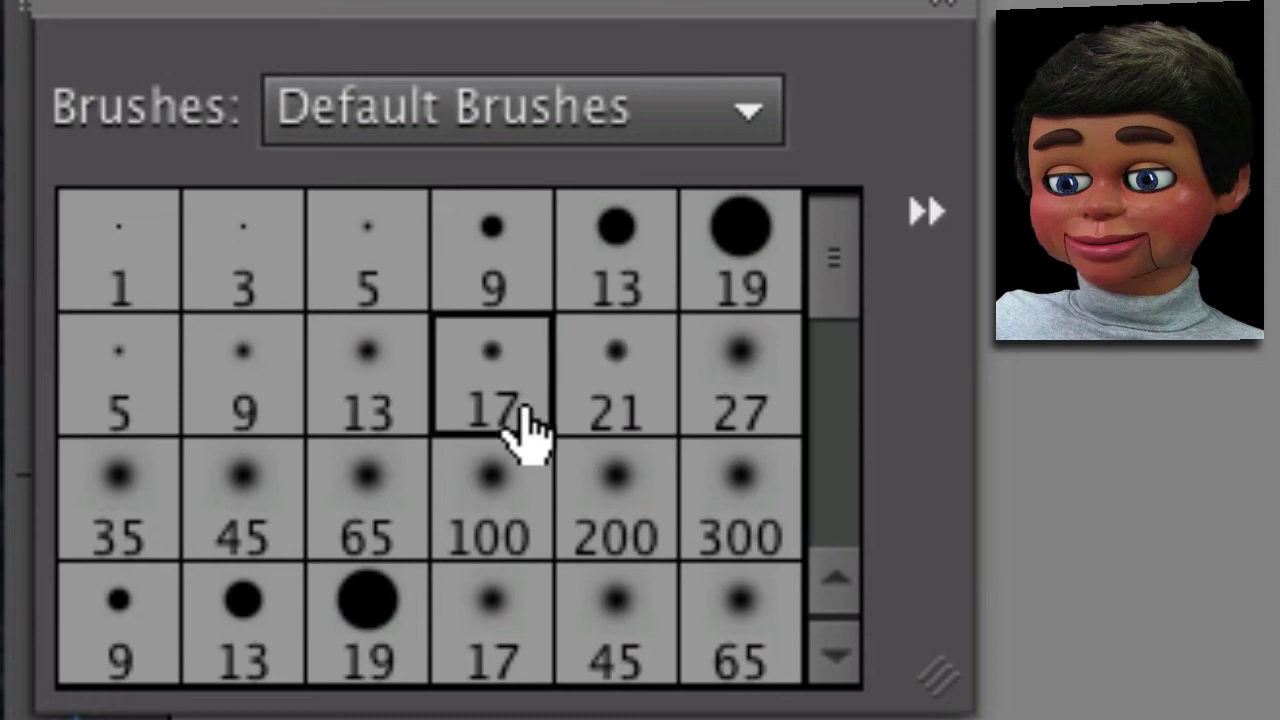
pyautogui.click(610, 392)
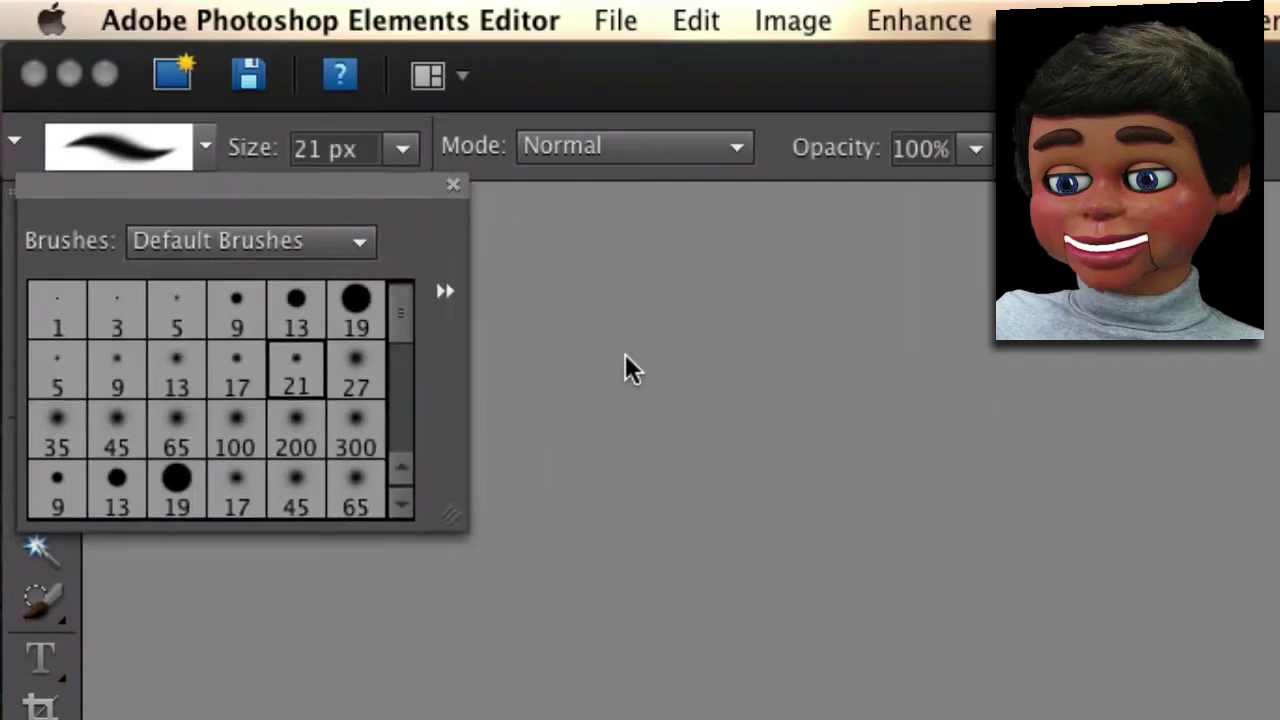
pyautogui.click(623, 366)
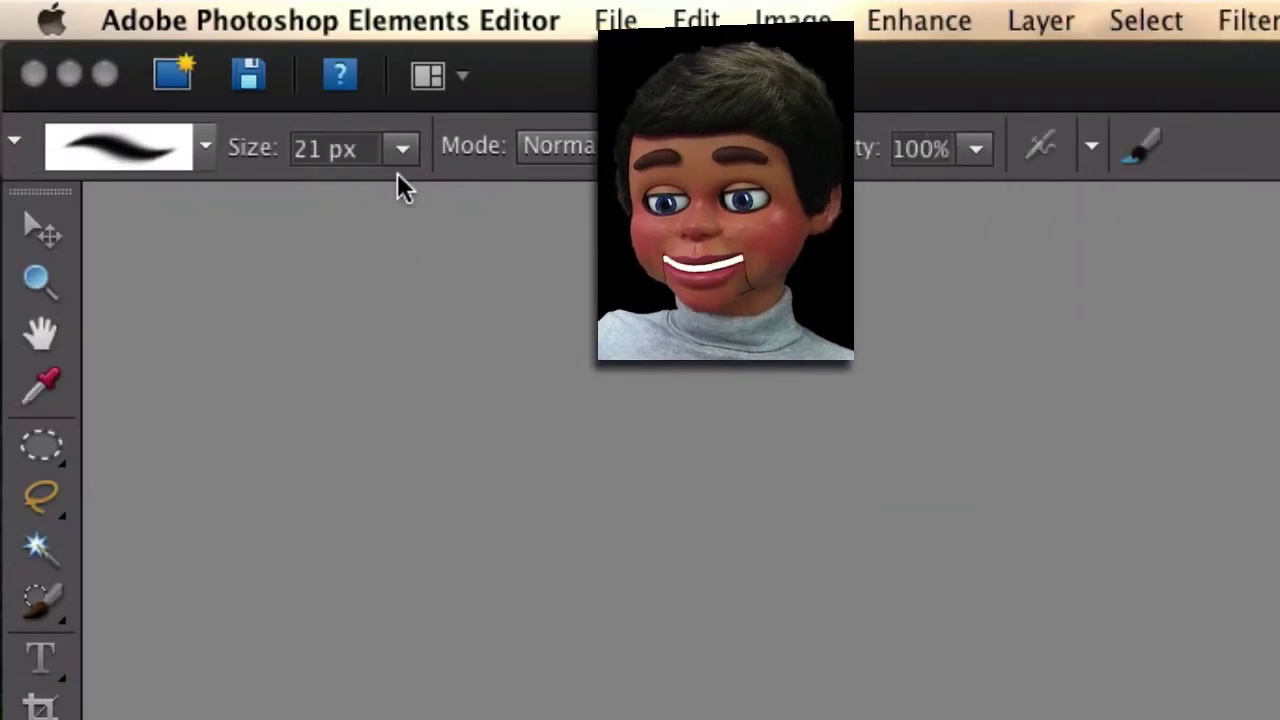
pyautogui.click(400, 160)
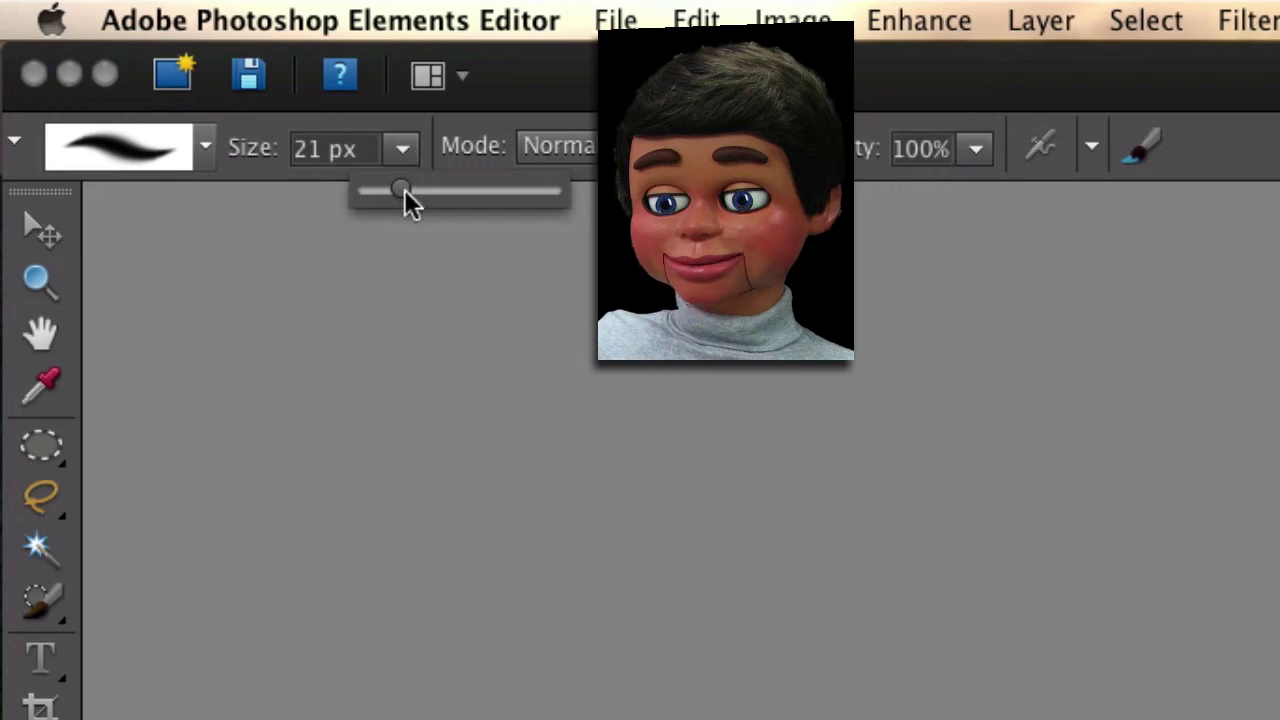
pyautogui.moveTo(405, 192); pyautogui.dragTo(422, 193)
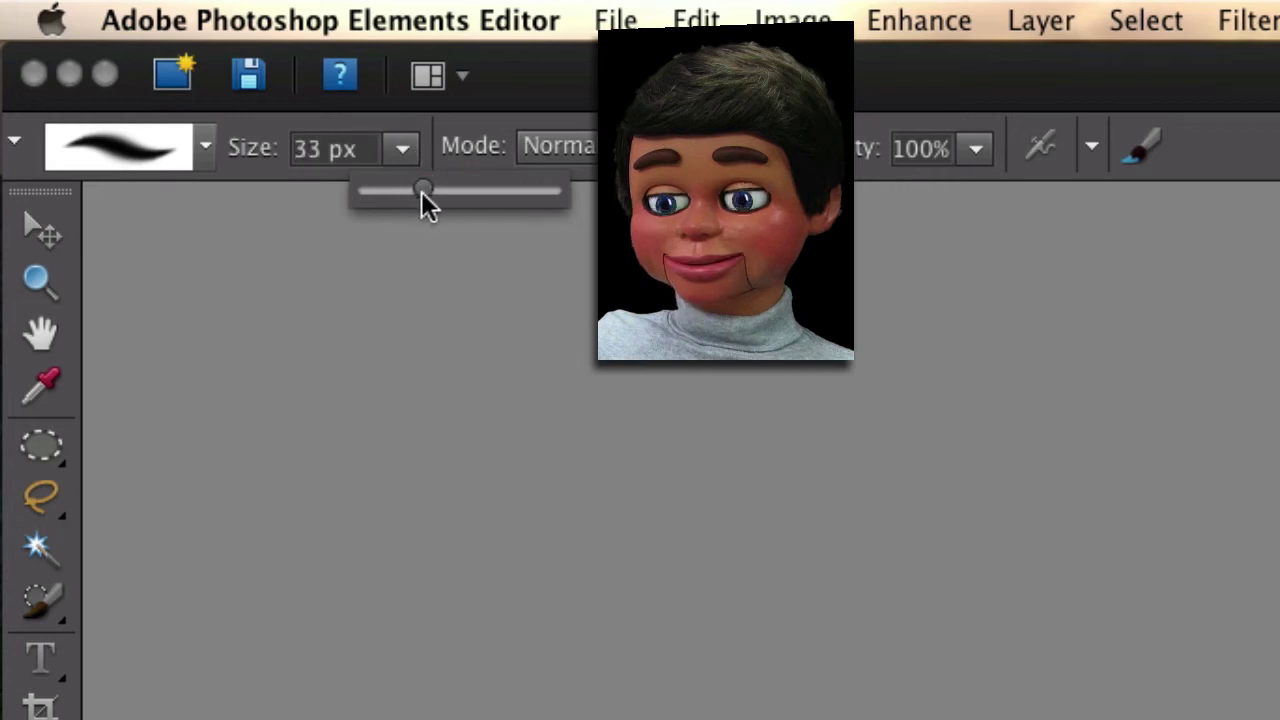
pyautogui.click(451, 250)
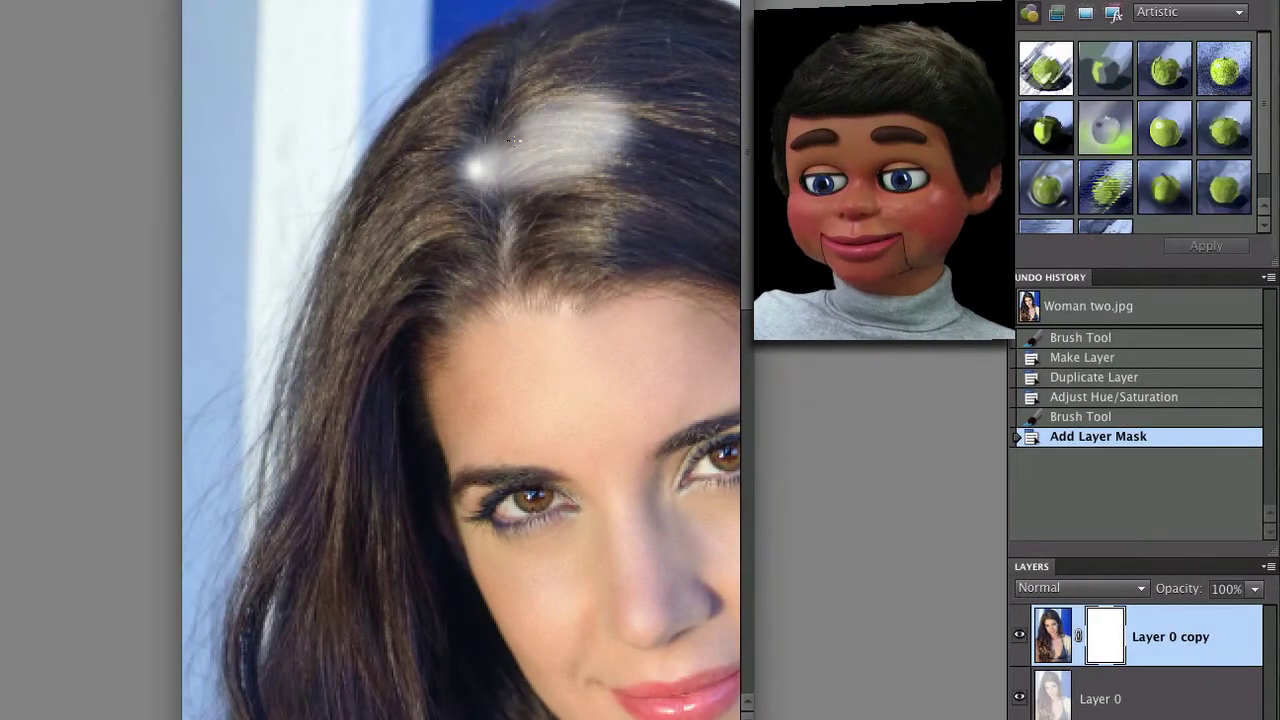
# Paint the mask over the parting, crown, and left and right sides of the hair.
pyautogui.moveTo(513, 141); pyautogui.dragTo(590, 90)
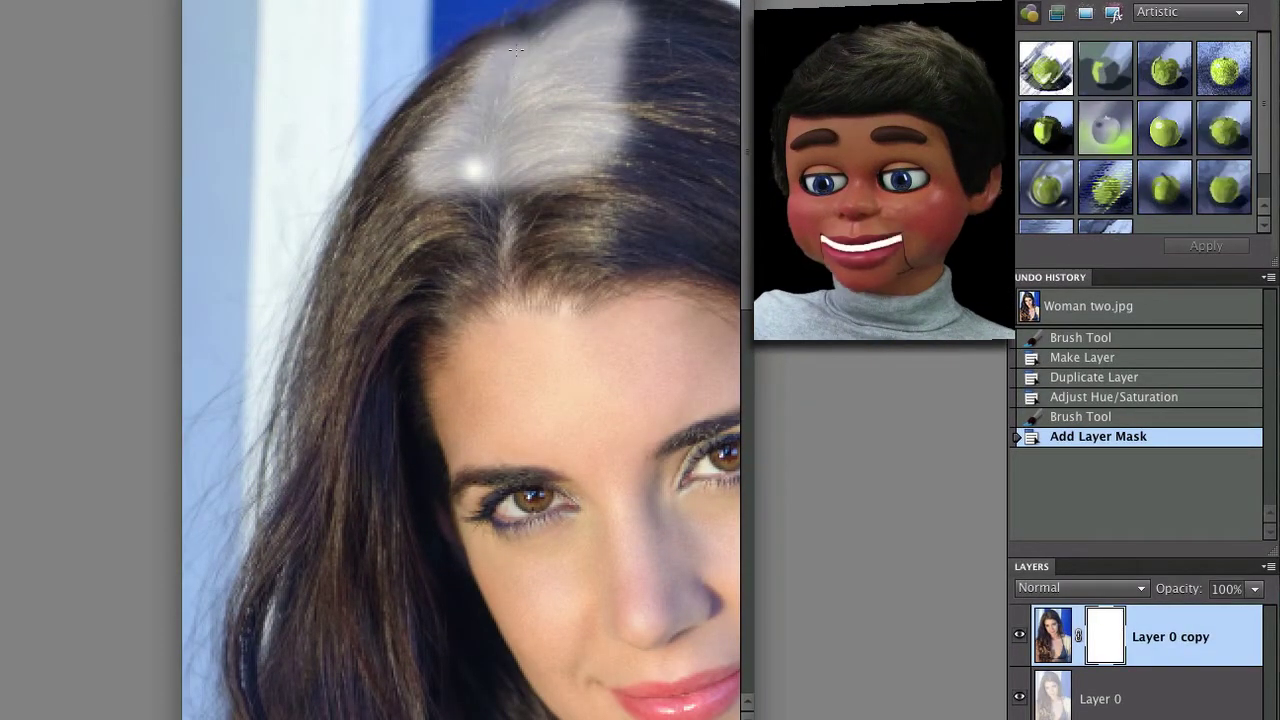
pyautogui.moveTo(370, 221); pyautogui.dragTo(312, 445)
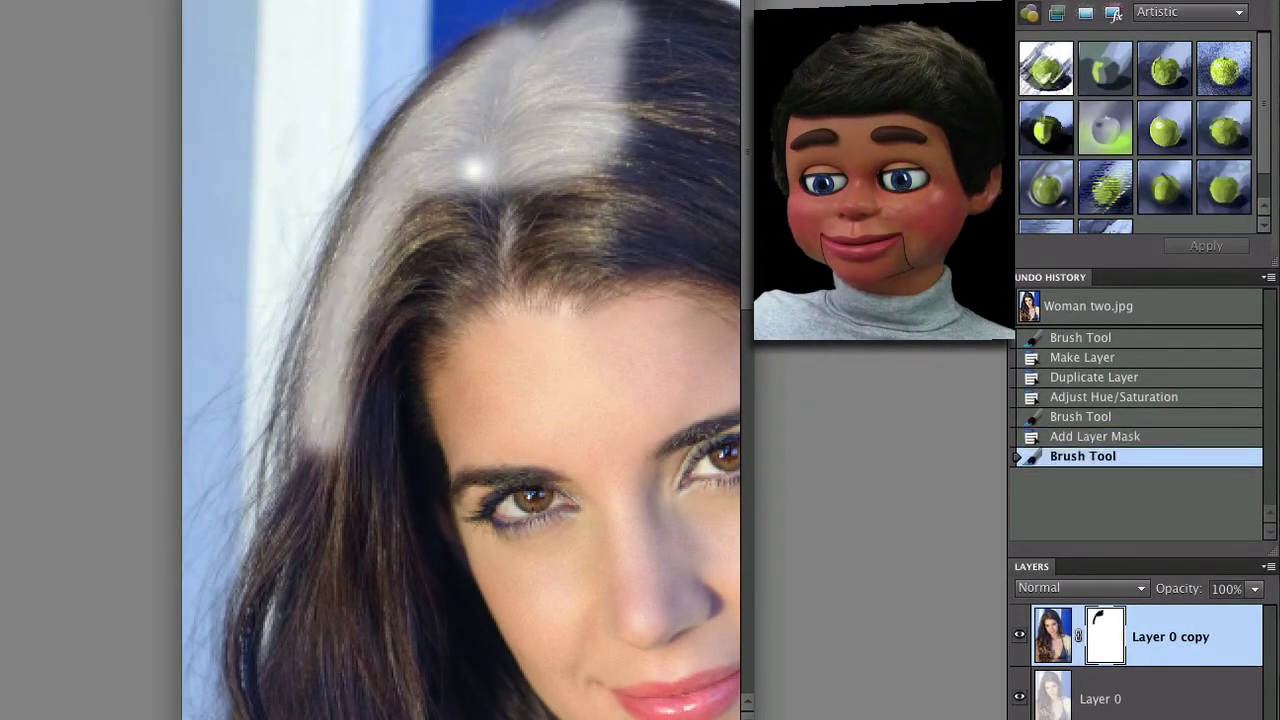
pyautogui.hscroll(5, 375, 14)
pyautogui.moveTo(450, 35)
pyautogui.mouseDown()
pyautogui.moveTo(554, 171)
pyautogui.moveTo(420, 52)
pyautogui.moveTo(450, 118)
pyautogui.moveTo(359, 76)
pyautogui.moveTo(310, 118)
pyautogui.mouseUp()
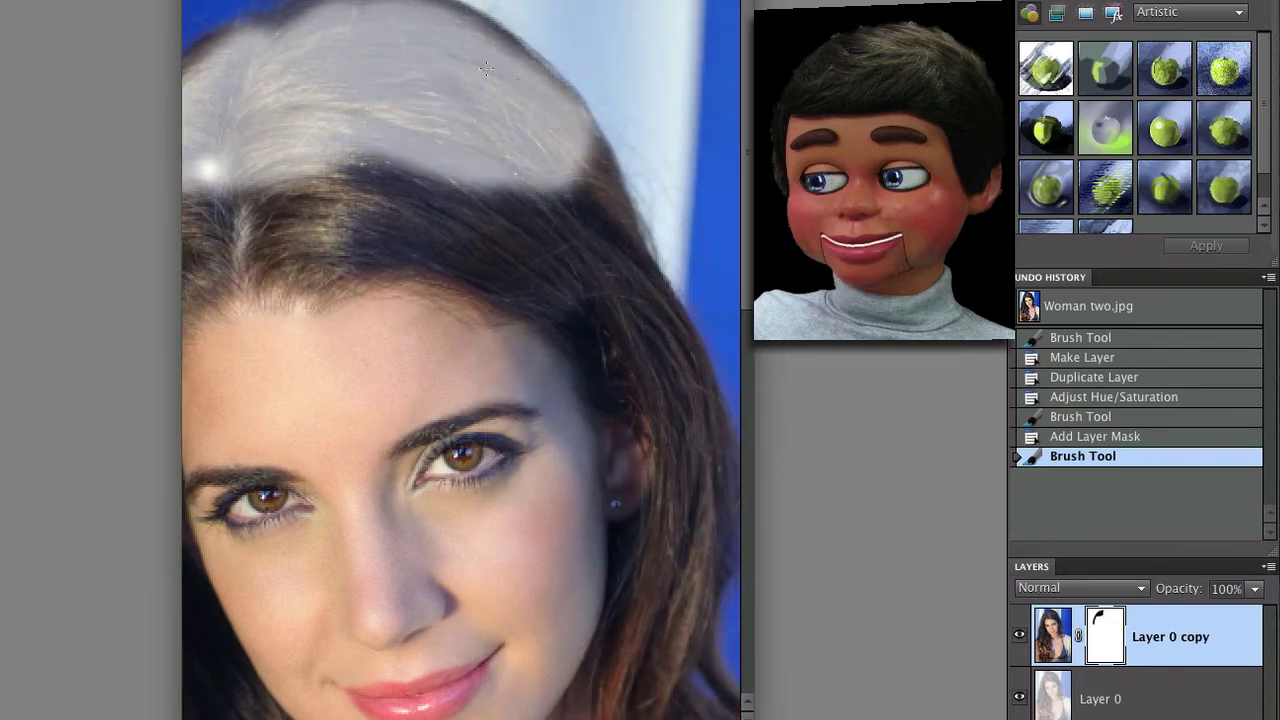
pyautogui.moveTo(595, 135); pyautogui.dragTo(648, 350)
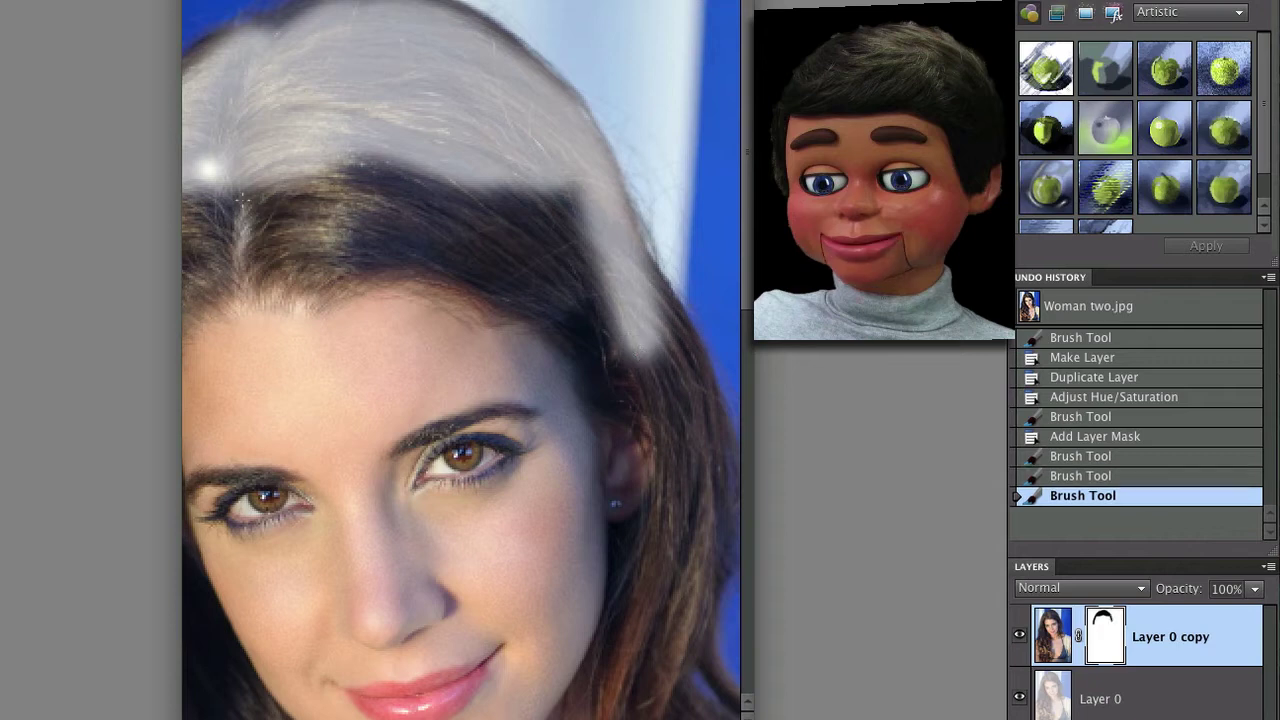
pyautogui.moveTo(241, 200)
pyautogui.mouseDown()
pyautogui.moveTo(440, 195)
pyautogui.moveTo(590, 215)
pyautogui.moveTo(548, 287)
pyautogui.mouseUp()
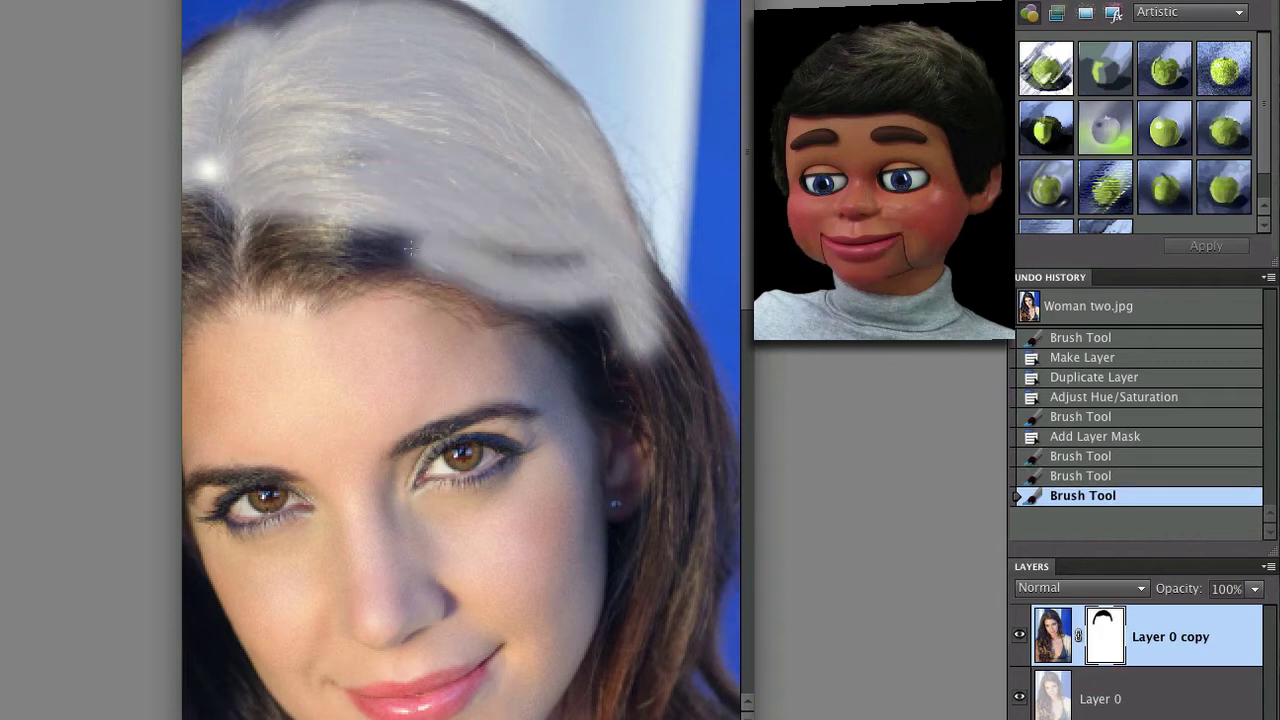
pyautogui.moveTo(272, 274); pyautogui.dragTo(320, 234)
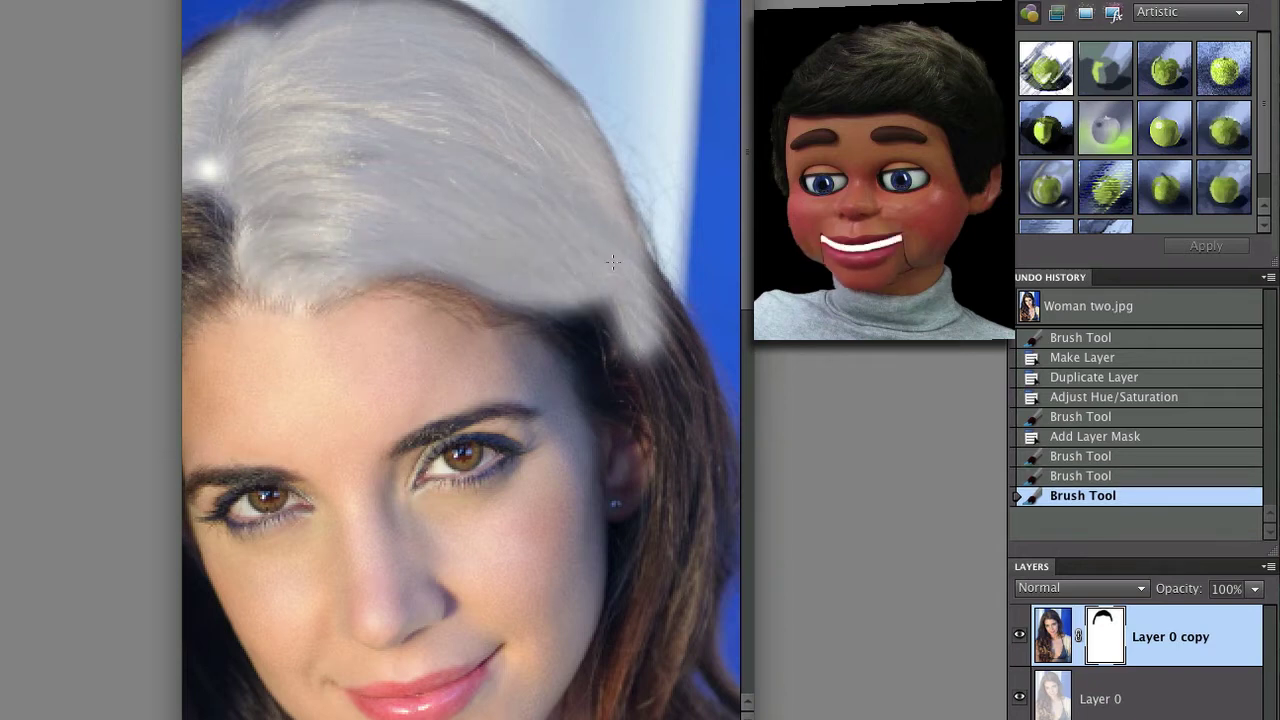
pyautogui.moveTo(612, 261)
pyautogui.mouseDown()
pyautogui.moveTo(661, 325)
pyautogui.moveTo(699, 478)
pyautogui.moveTo(689, 526)
pyautogui.moveTo(705, 555)
pyautogui.mouseUp()
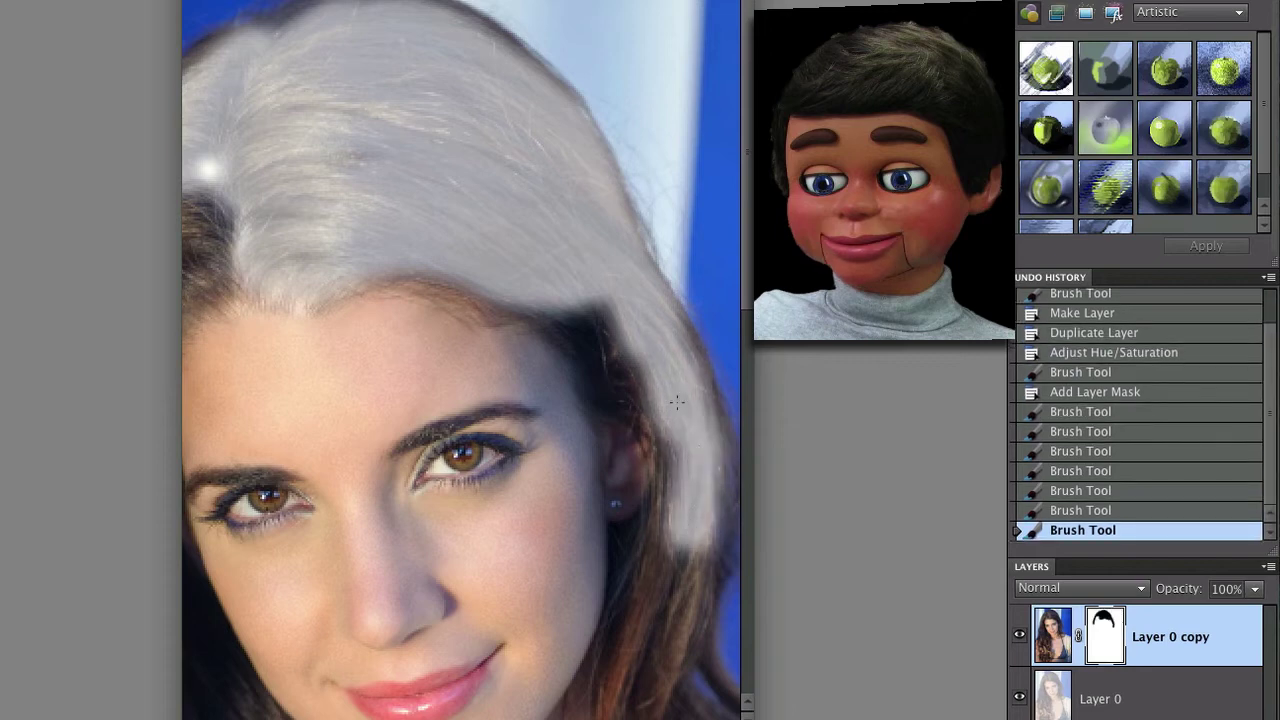
pyautogui.click(612, 310)
pyautogui.scroll(-4, 612, 310)
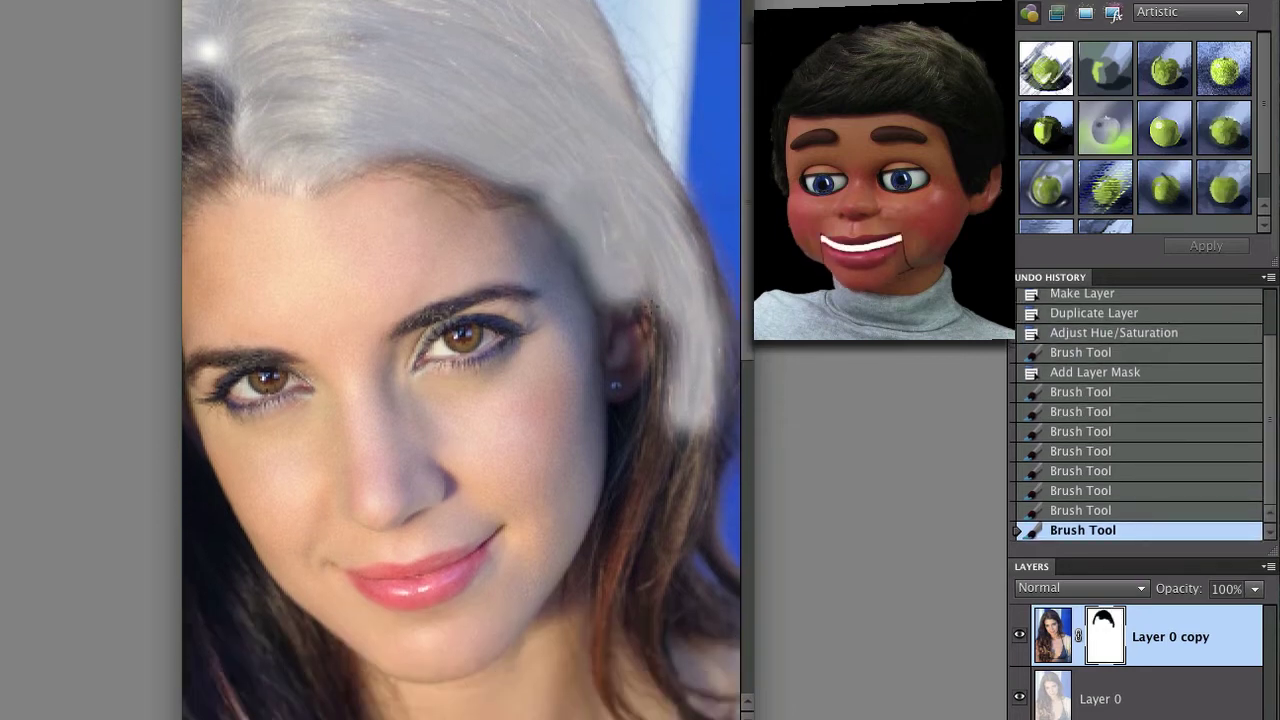
pyautogui.moveTo(663, 361); pyautogui.dragTo(650, 470)
pyautogui.moveTo(700, 320); pyautogui.dragTo(658, 458)
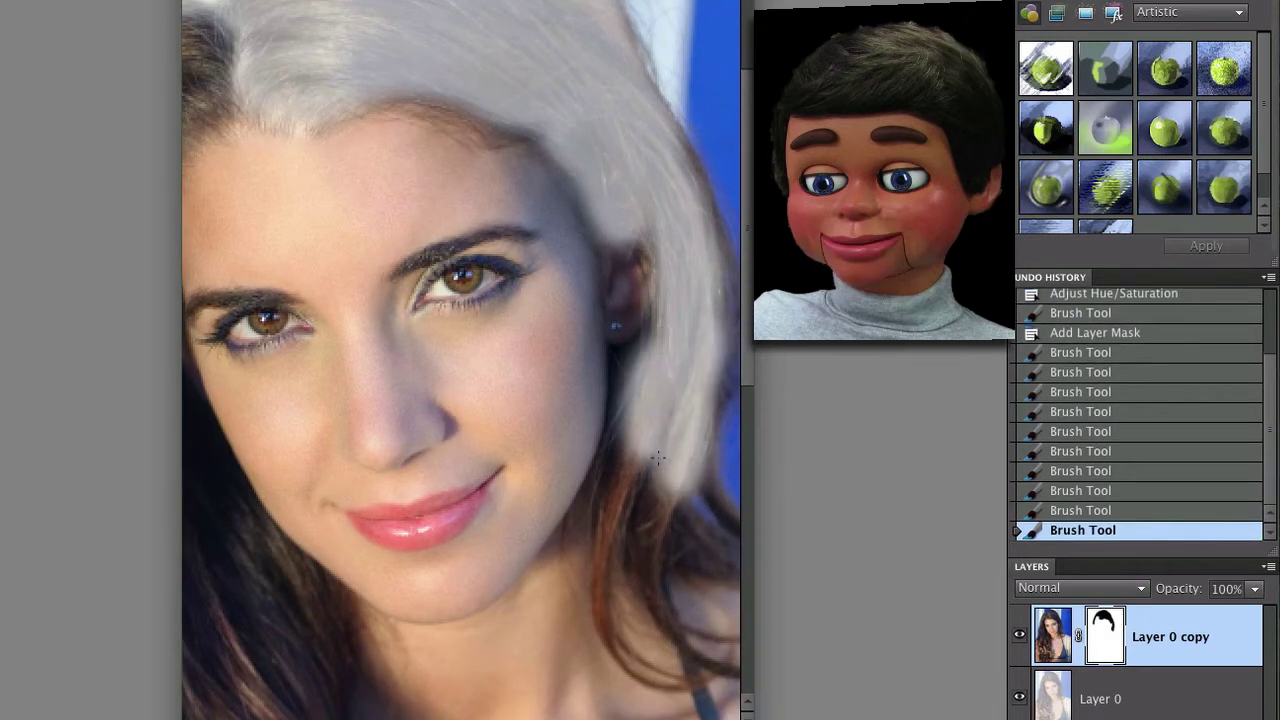
# Finish masking the hairline, the hair beside the eye, stray outer strands and the long lower hair.
pyautogui.scroll(5, 654, 457)
pyautogui.hscroll(-7, 600, 350)
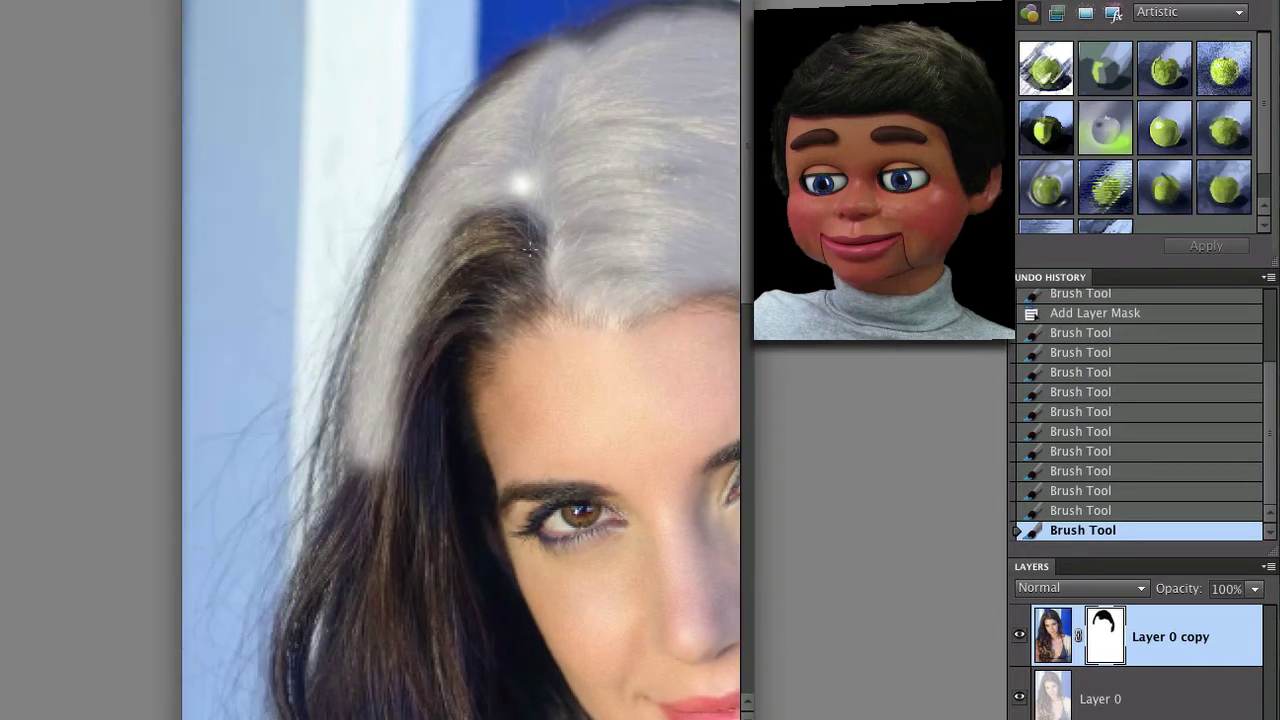
pyautogui.moveTo(539, 235)
pyautogui.mouseDown()
pyautogui.moveTo(433, 312)
pyautogui.moveTo(503, 298)
pyautogui.moveTo(469, 302)
pyautogui.moveTo(391, 350)
pyautogui.moveTo(442, 218)
pyautogui.moveTo(524, 87)
pyautogui.moveTo(431, 187)
pyautogui.moveTo(383, 330)
pyautogui.moveTo(383, 502)
pyautogui.moveTo(436, 345)
pyautogui.moveTo(442, 390)
pyautogui.mouseUp()
pyautogui.moveTo(458, 506)
pyautogui.mouseDown()
pyautogui.moveTo(448, 578)
pyautogui.moveTo(470, 638)
pyautogui.mouseUp()
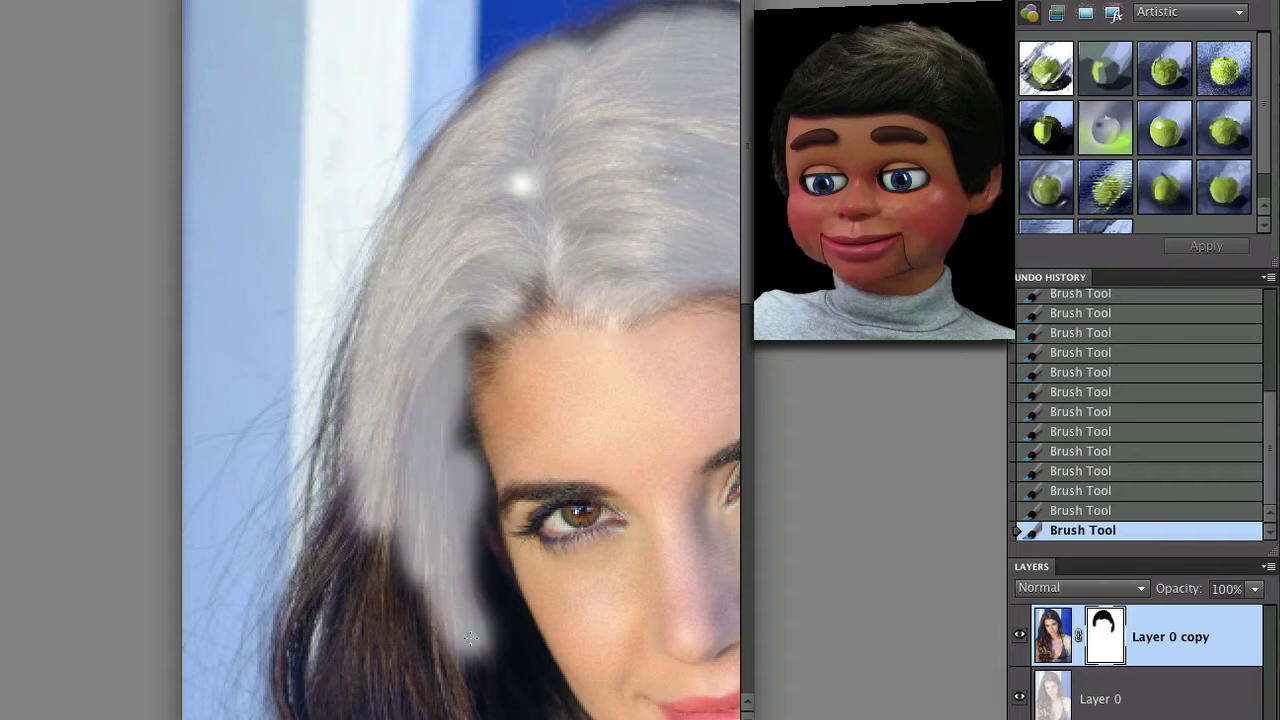
pyautogui.scroll(-5, 450, 452)
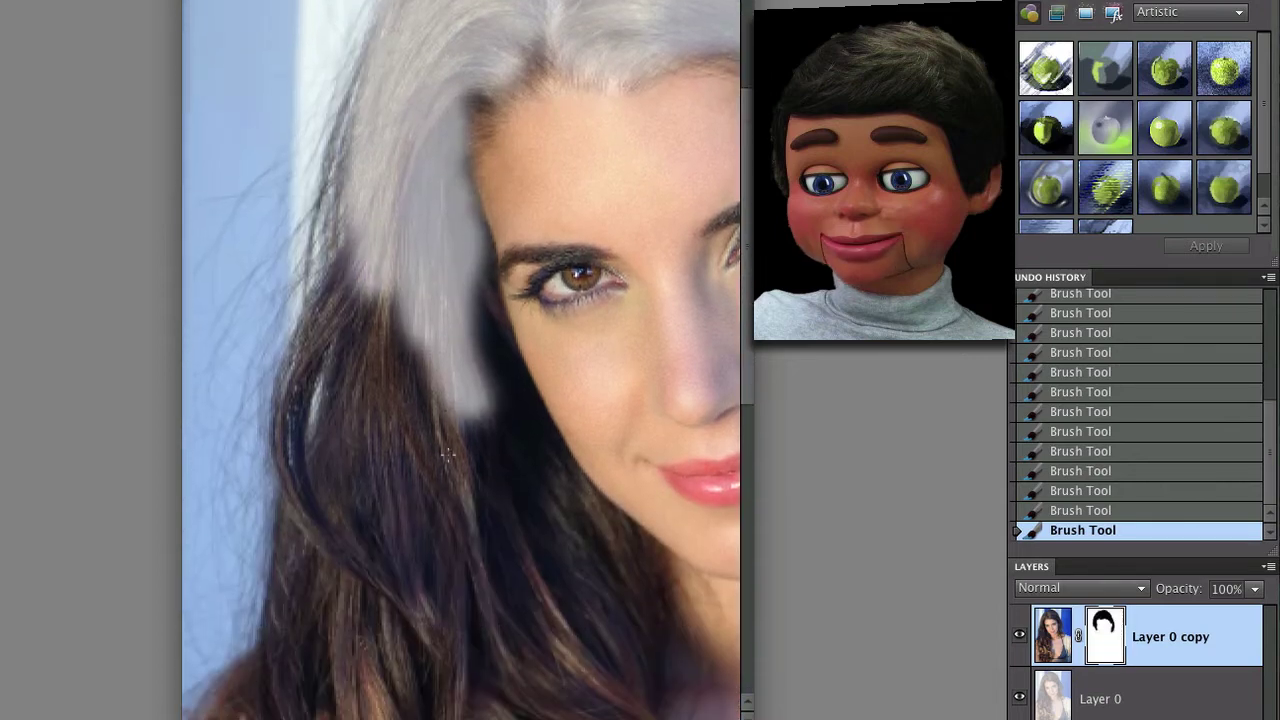
pyautogui.click(470, 308)
pyautogui.moveTo(585, 535); pyautogui.dragTo(509, 423)
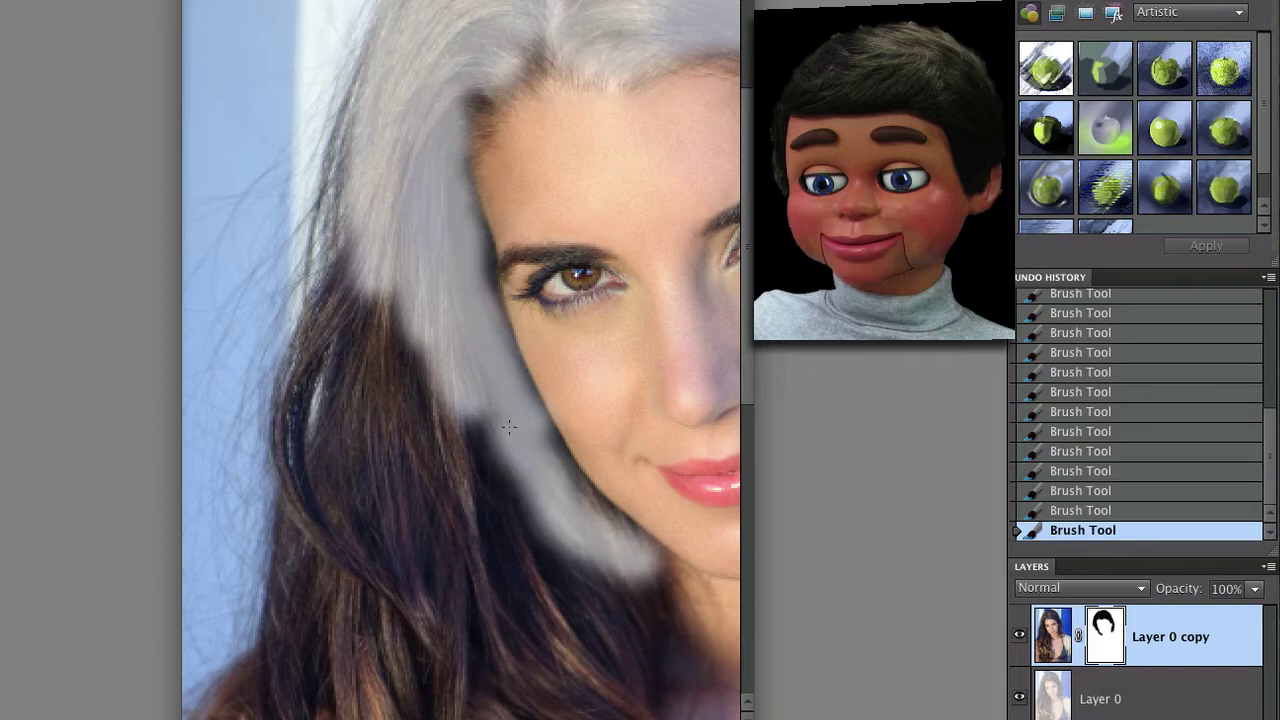
pyautogui.scroll(-1, 530, 440)
pyautogui.scroll(-2, 595, 543)
pyautogui.moveTo(370, 170)
pyautogui.mouseDown()
pyautogui.moveTo(370, 330)
pyautogui.moveTo(450, 430)
pyautogui.moveTo(548, 488)
pyautogui.mouseUp()
pyautogui.moveTo(322, 210); pyautogui.dragTo(347, 157)
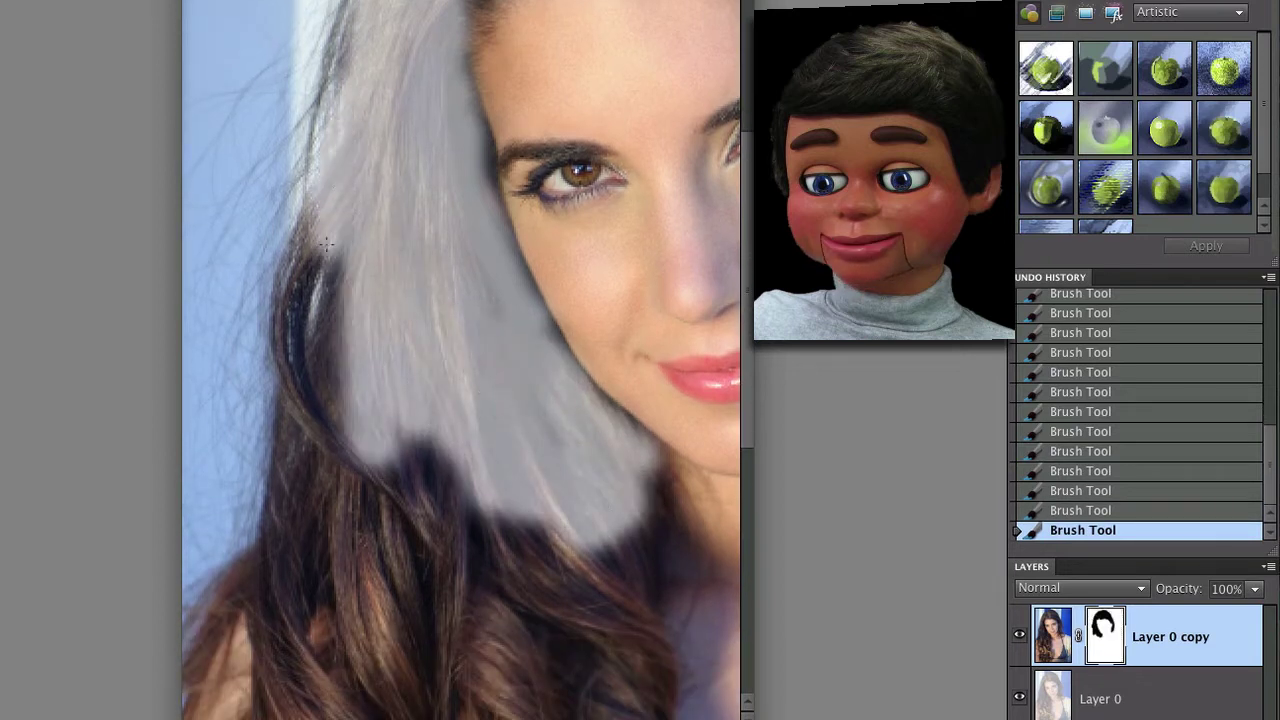
pyautogui.moveTo(326, 244)
pyautogui.mouseDown()
pyautogui.moveTo(343, 481)
pyautogui.moveTo(398, 465)
pyautogui.moveTo(459, 546)
pyautogui.moveTo(463, 511)
pyautogui.moveTo(584, 596)
pyautogui.moveTo(634, 510)
pyautogui.mouseUp()
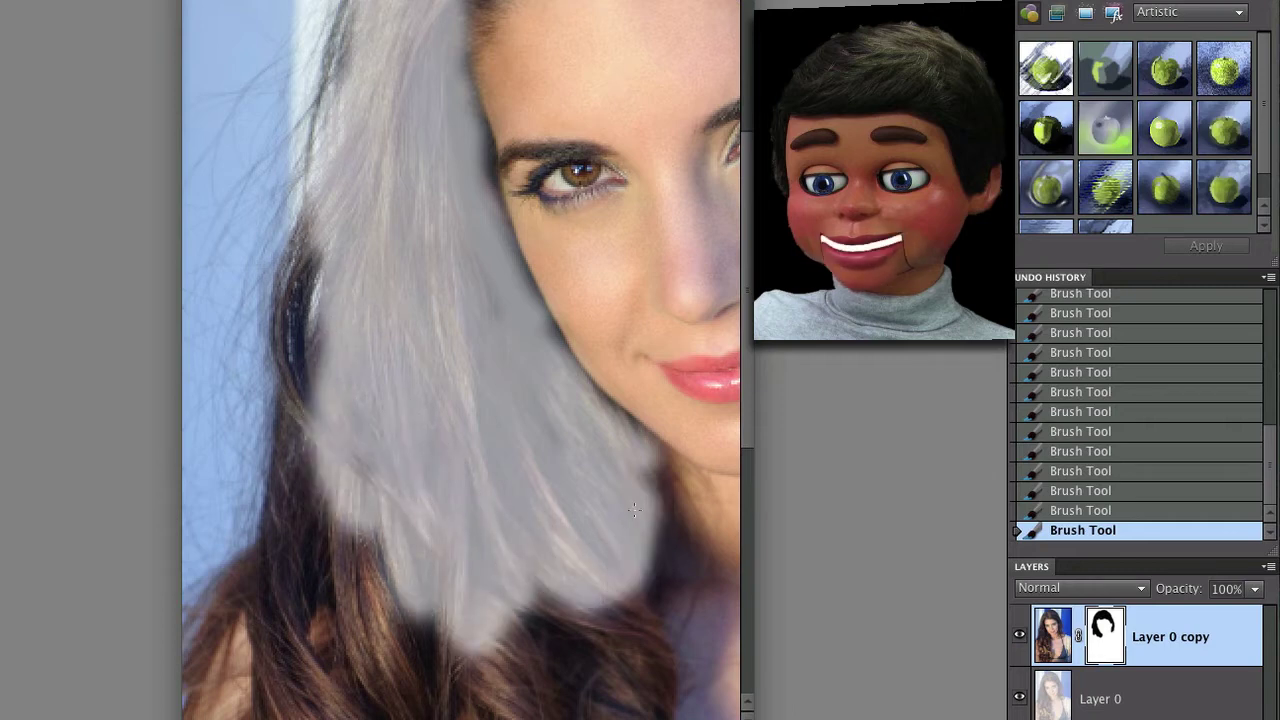
pyautogui.scroll(-7, 634, 510)
pyautogui.moveTo(345, 330)
pyautogui.mouseDown()
pyautogui.moveTo(365, 430)
pyautogui.moveTo(500, 470)
pyautogui.moveTo(604, 318)
pyautogui.mouseUp()
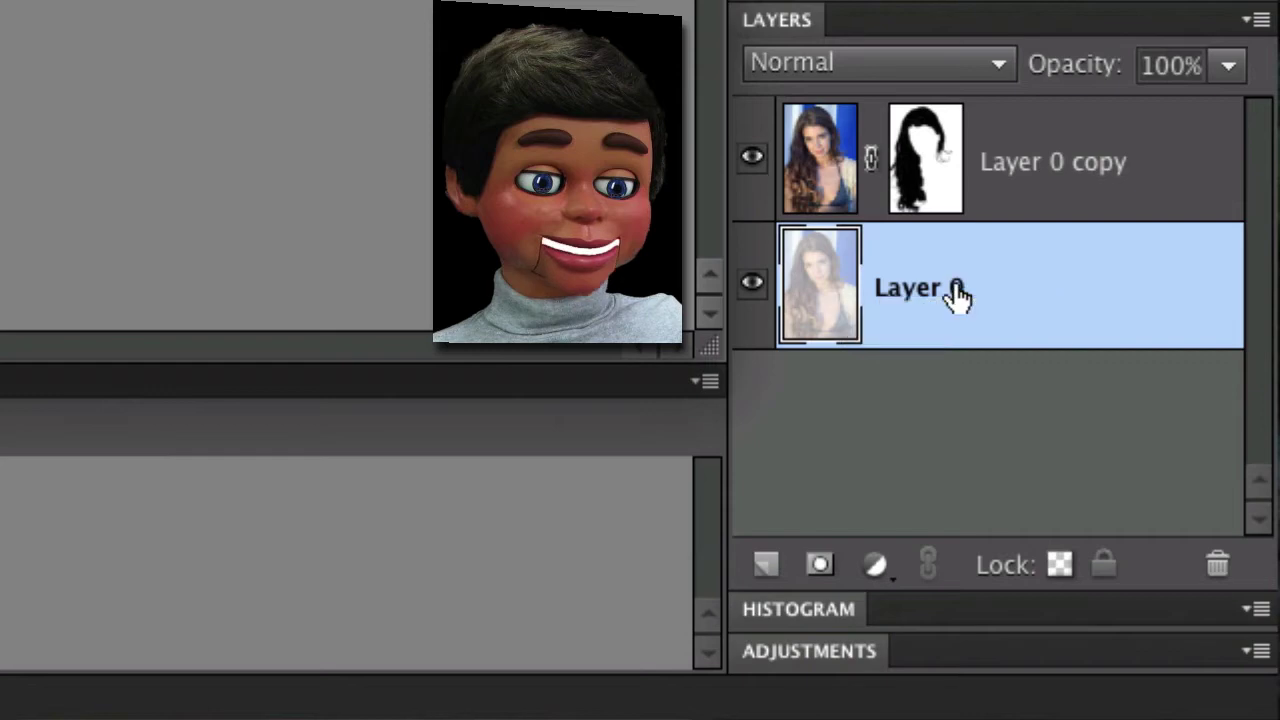
# Delete Layer 0 and save the document as Woman two TRANSPARENT.psd.
pyautogui.rightClick(874, 275)
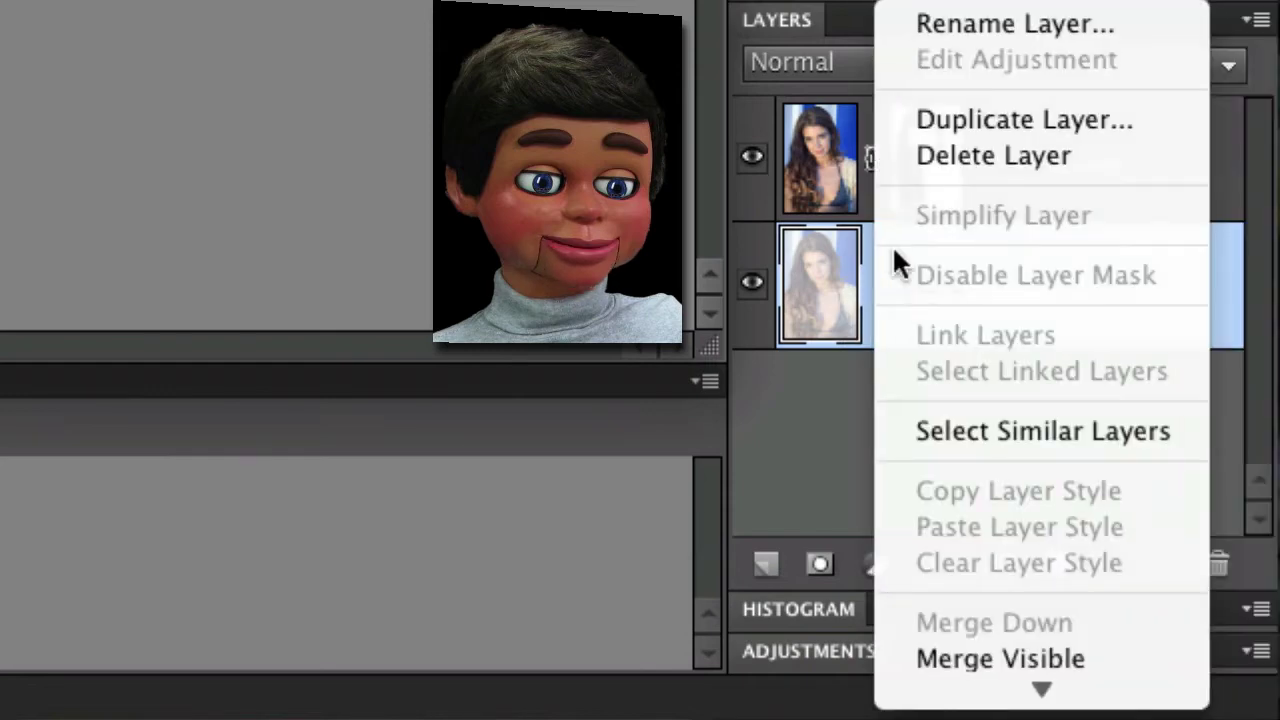
pyautogui.click(995, 160)
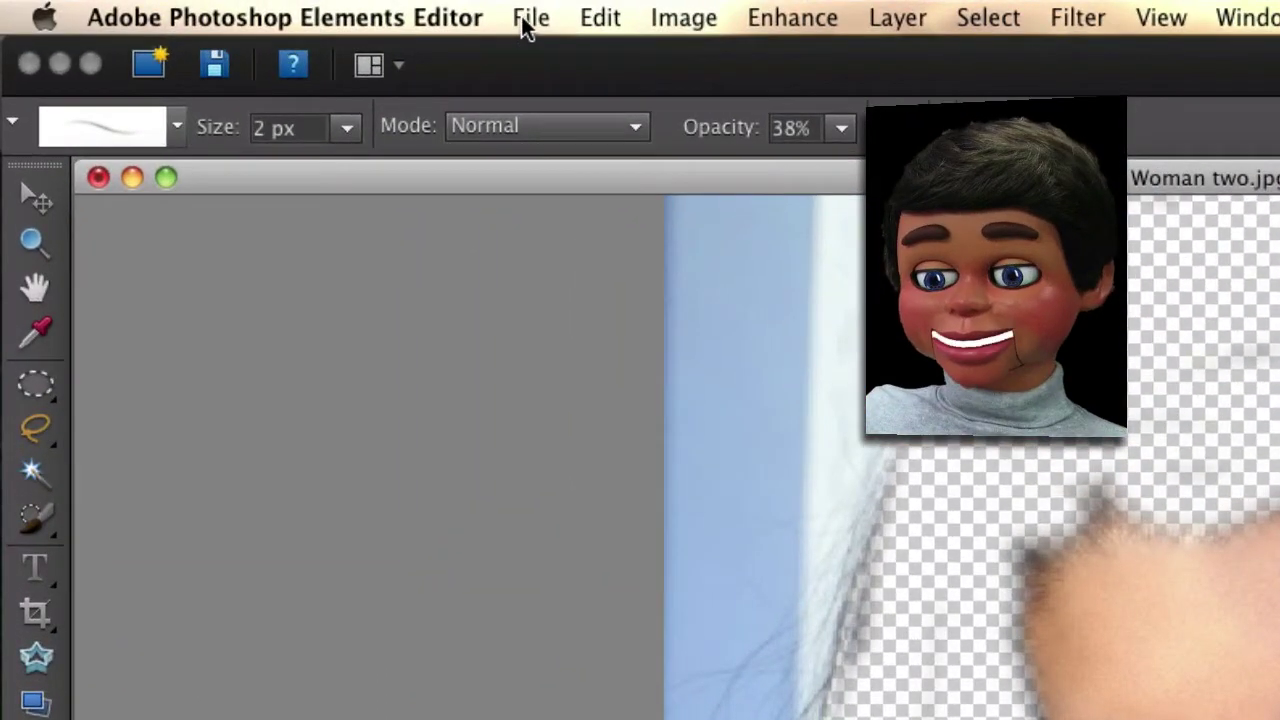
pyautogui.click(527, 25)
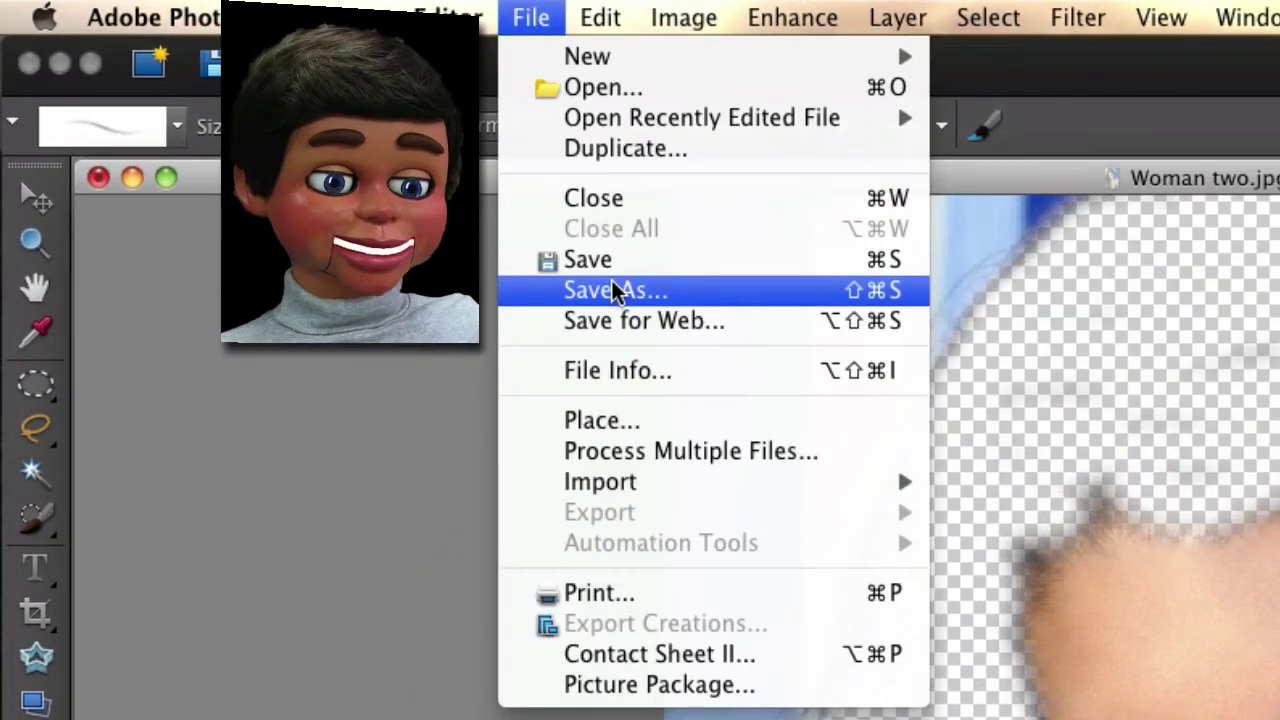
pyautogui.click(613, 289)
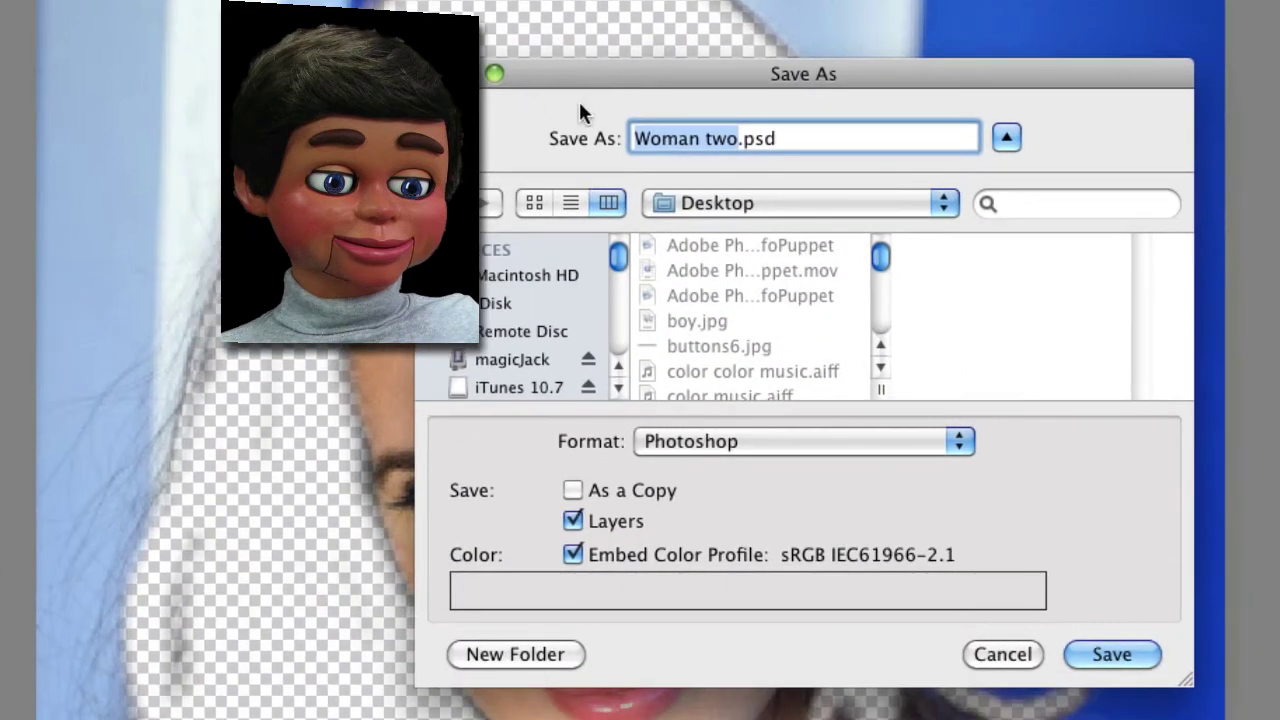
pyautogui.click(806, 159)
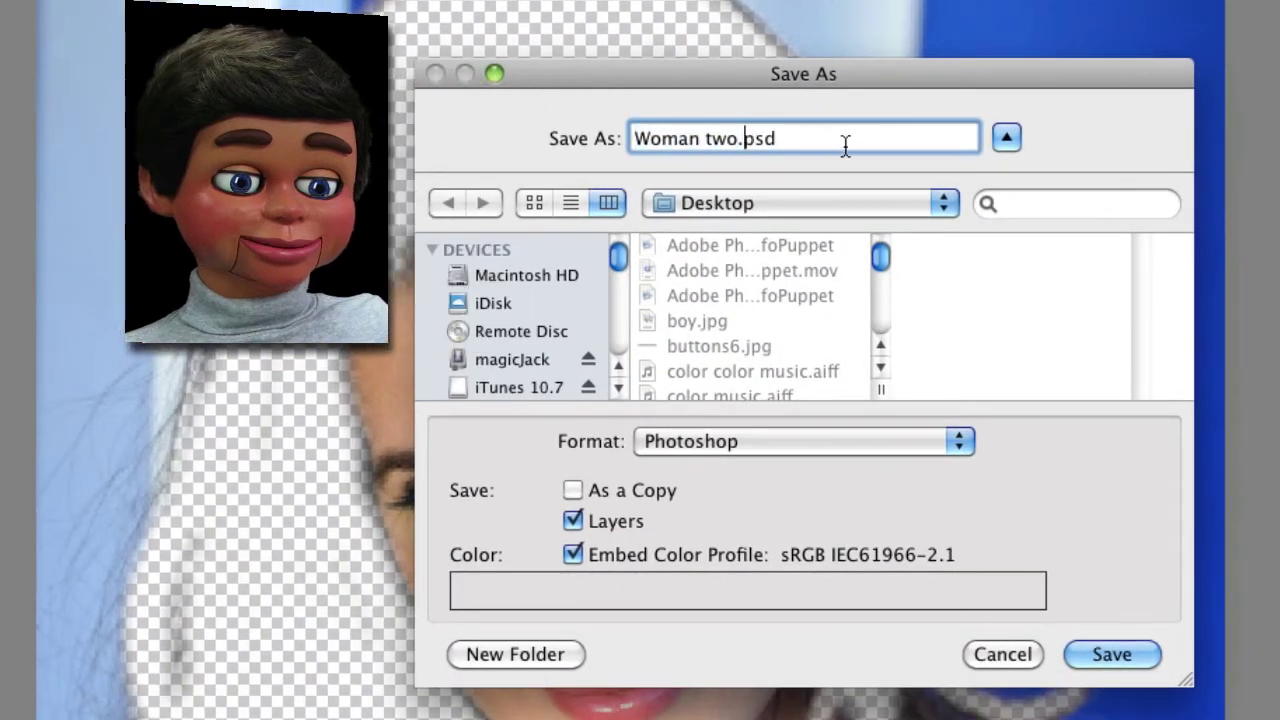
pyautogui.write('TRANS')
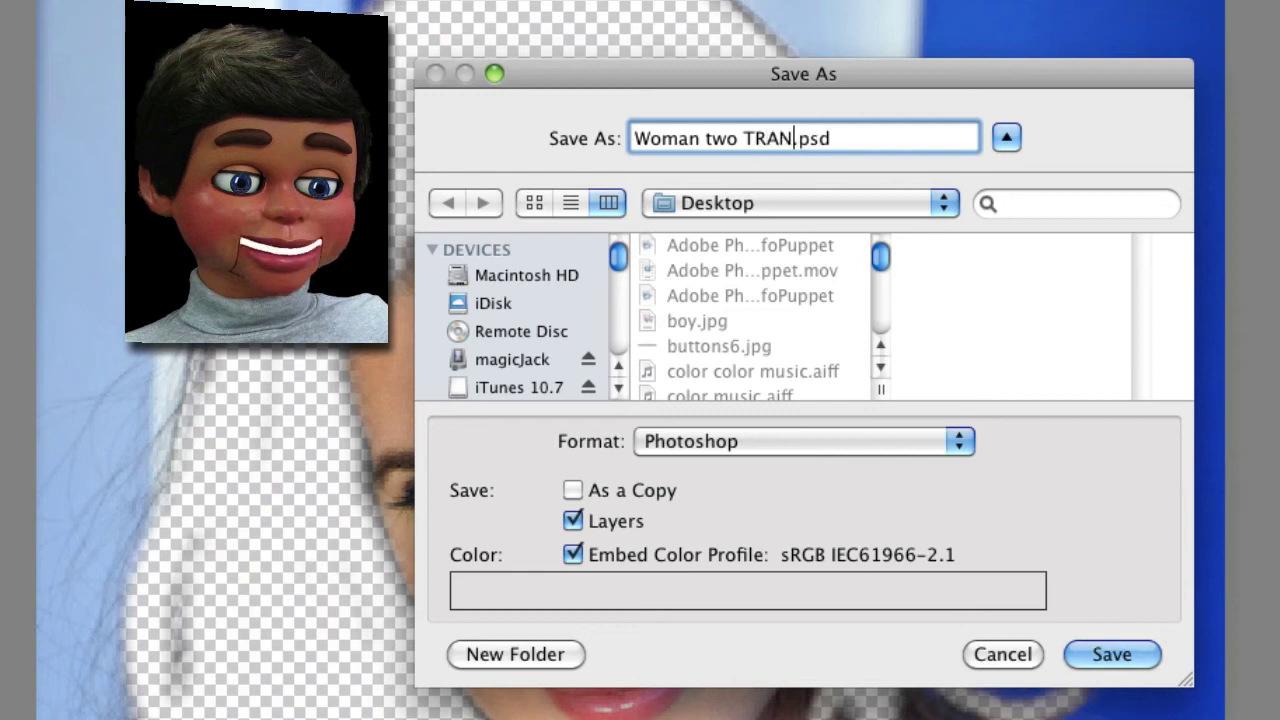
pyautogui.write('PARENT')
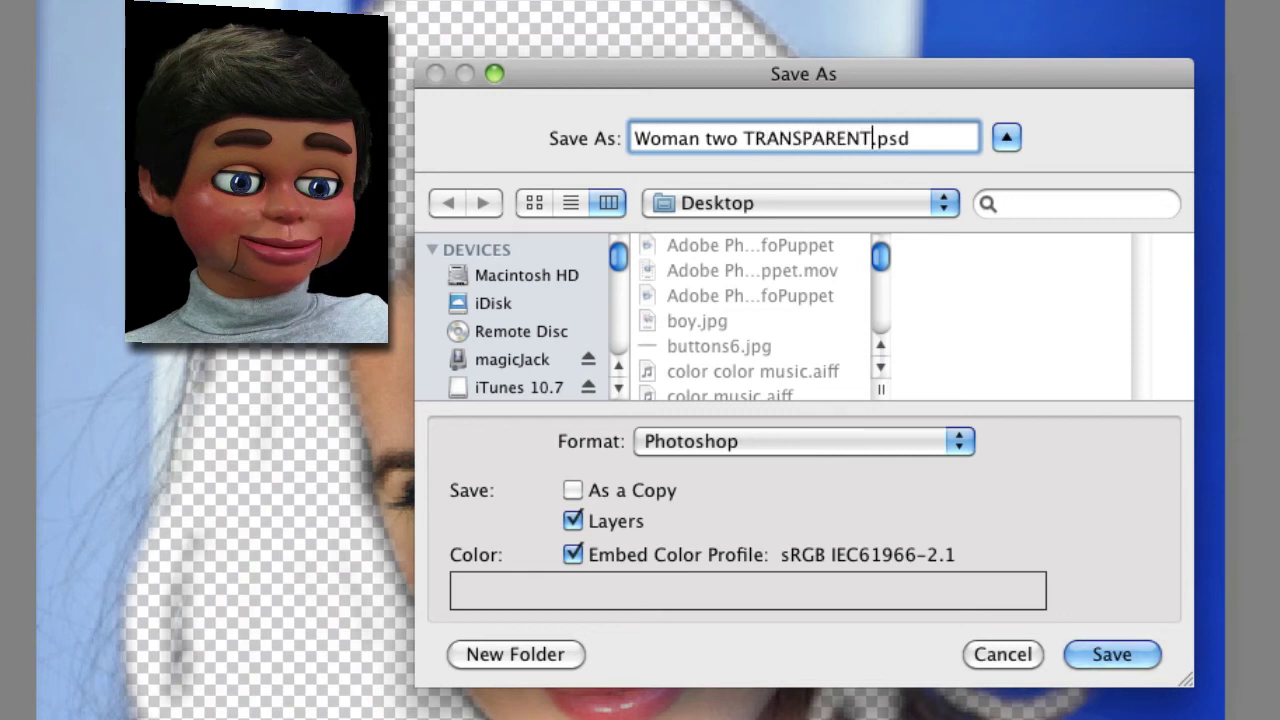
pyautogui.click(1108, 654)
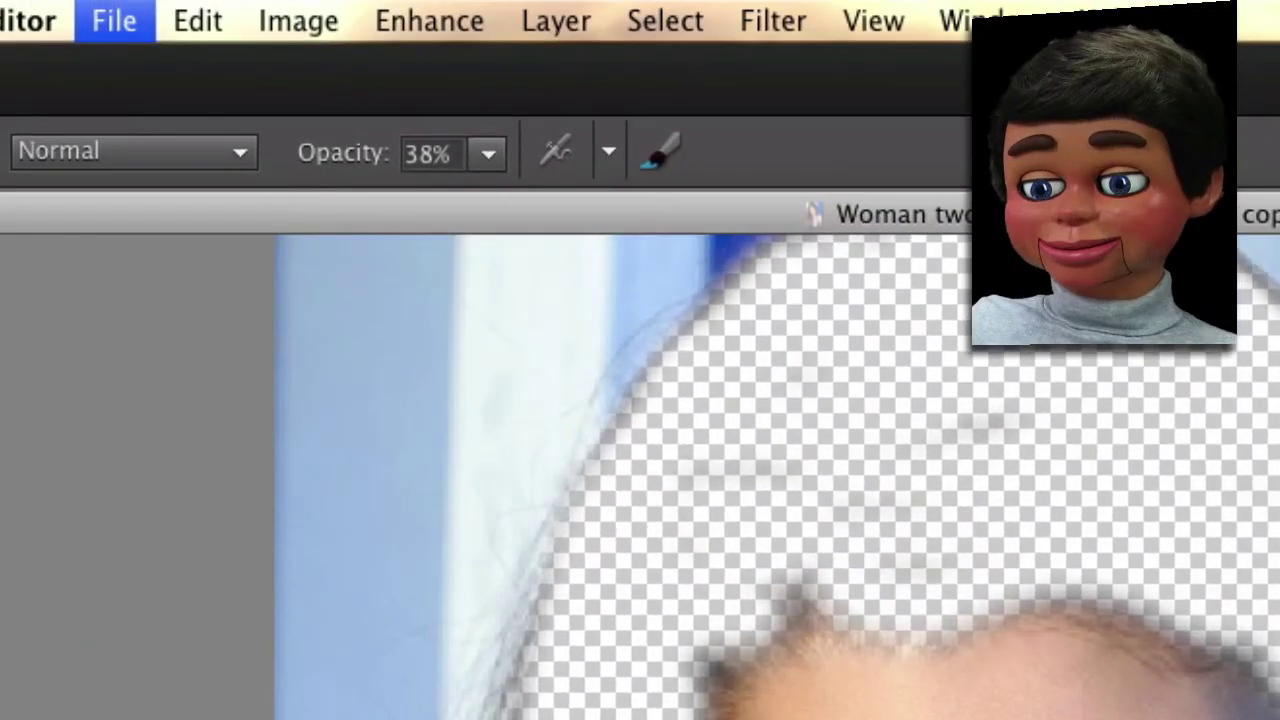
# Reopen the original Woman two.jpg photo.
pyautogui.click(110, 20)
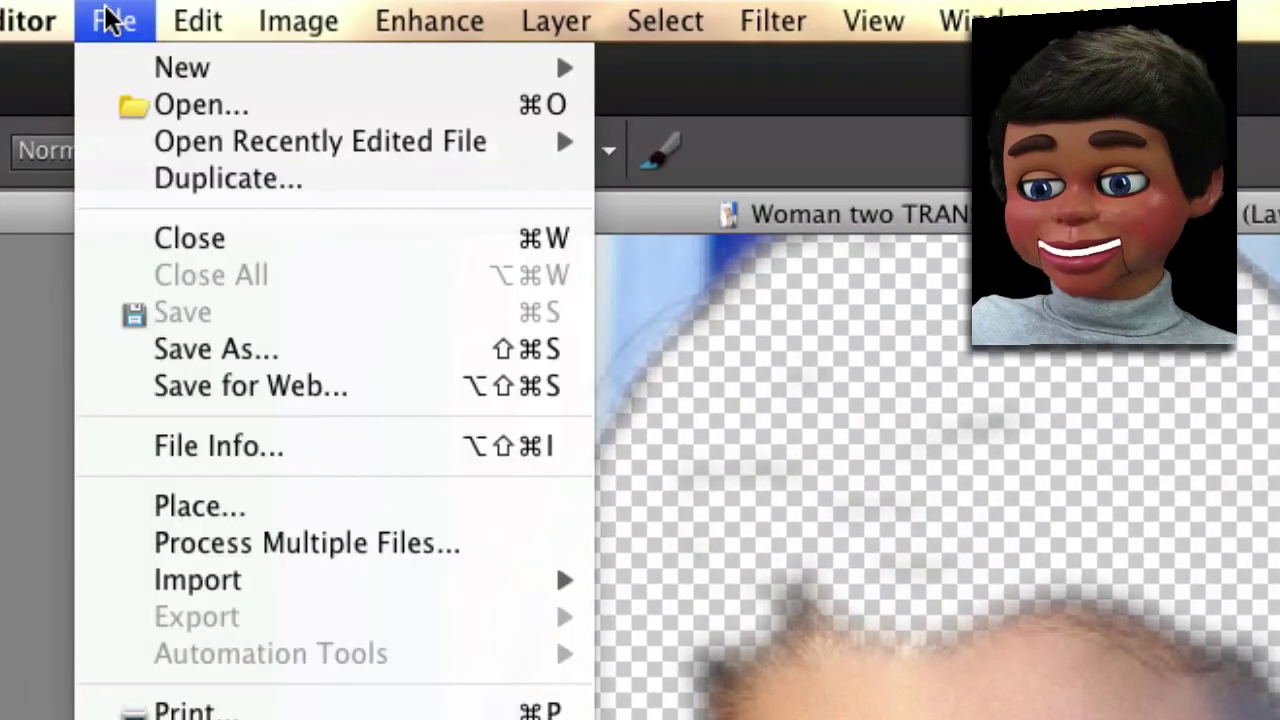
pyautogui.moveTo(197, 155)
pyautogui.click(663, 177)
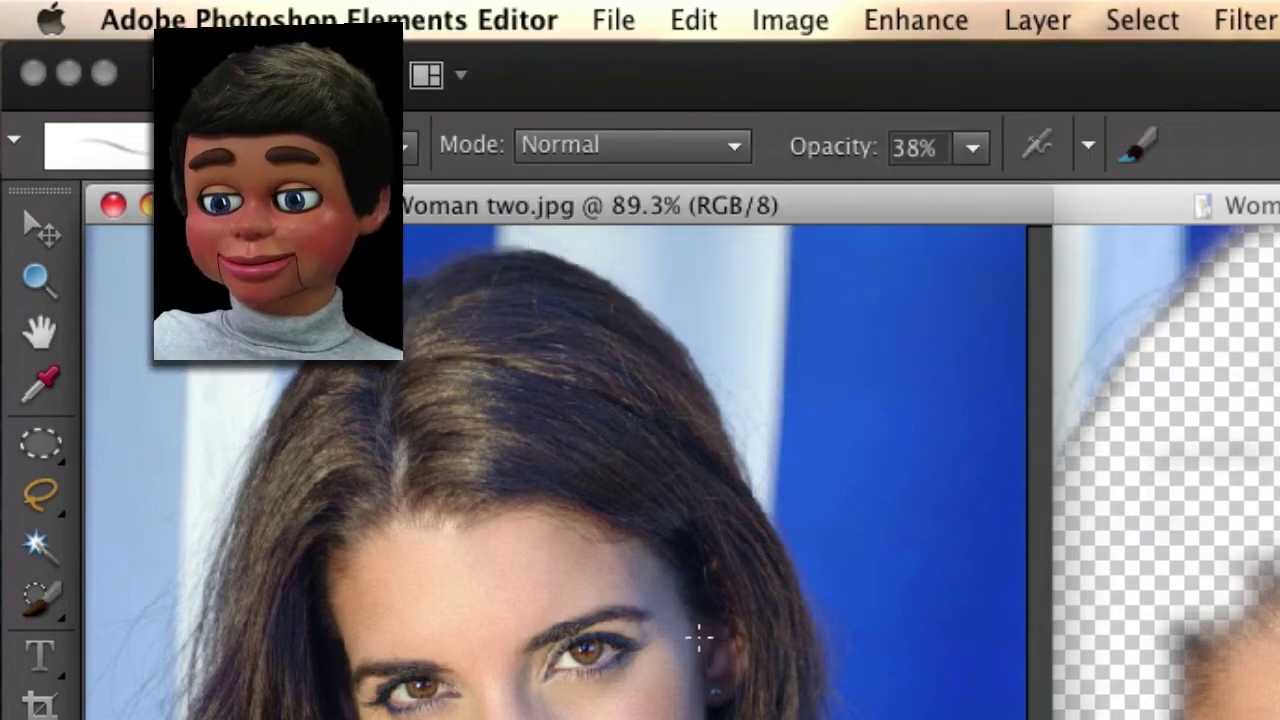
# Copy the photo into the TRANSPARENT document as Layer 1, placed beneath the masked layer.
pyautogui.click(32, 232)
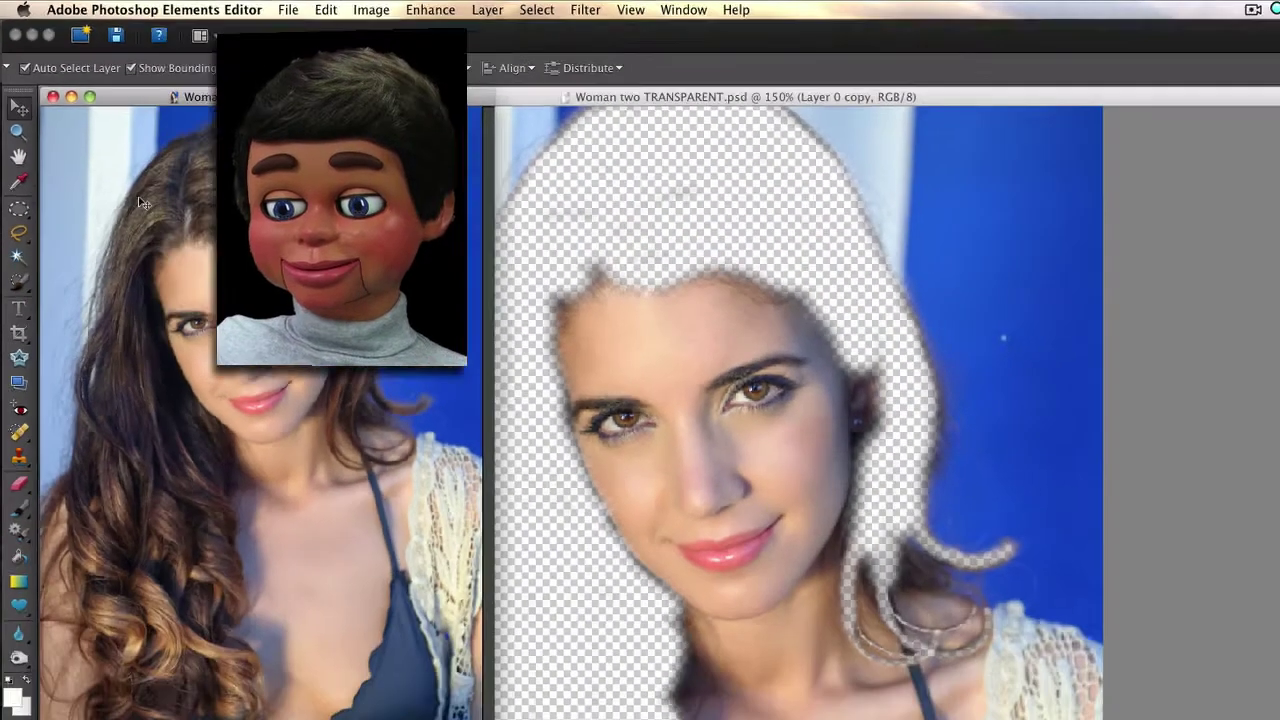
pyautogui.moveTo(143, 203); pyautogui.dragTo(852, 350)
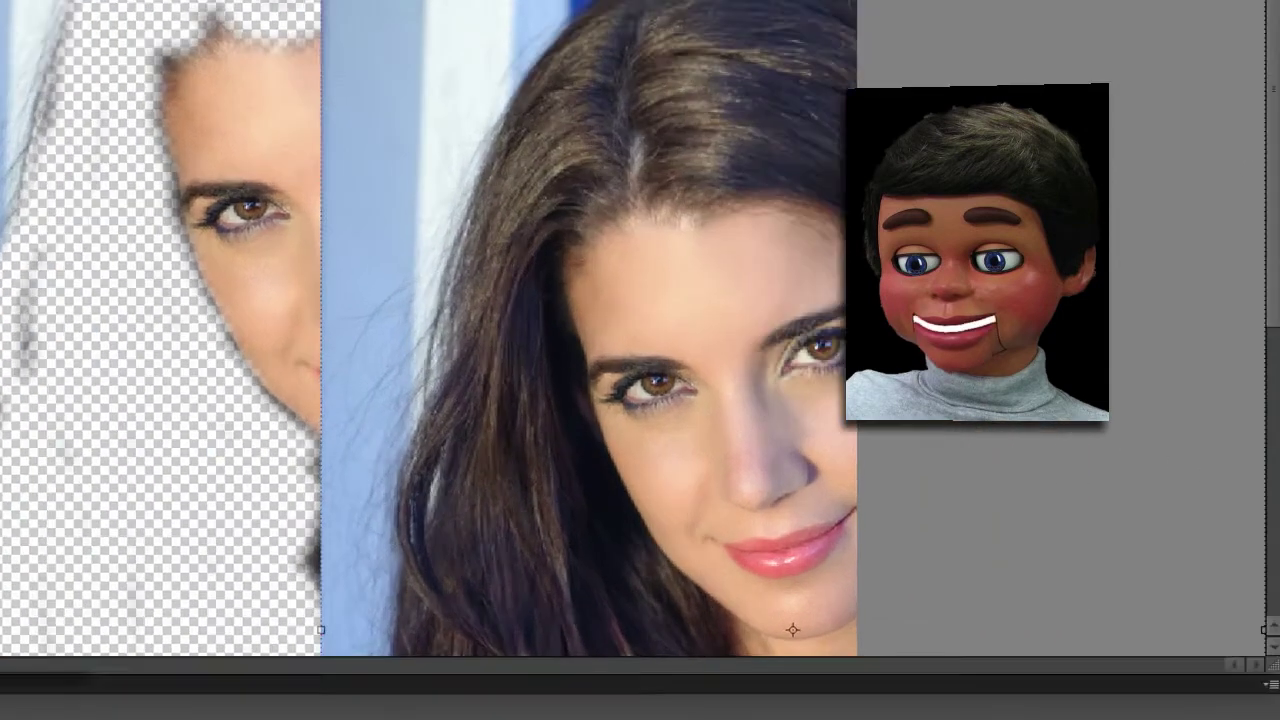
pyautogui.moveTo(1006, 229); pyautogui.dragTo(1005, 472)
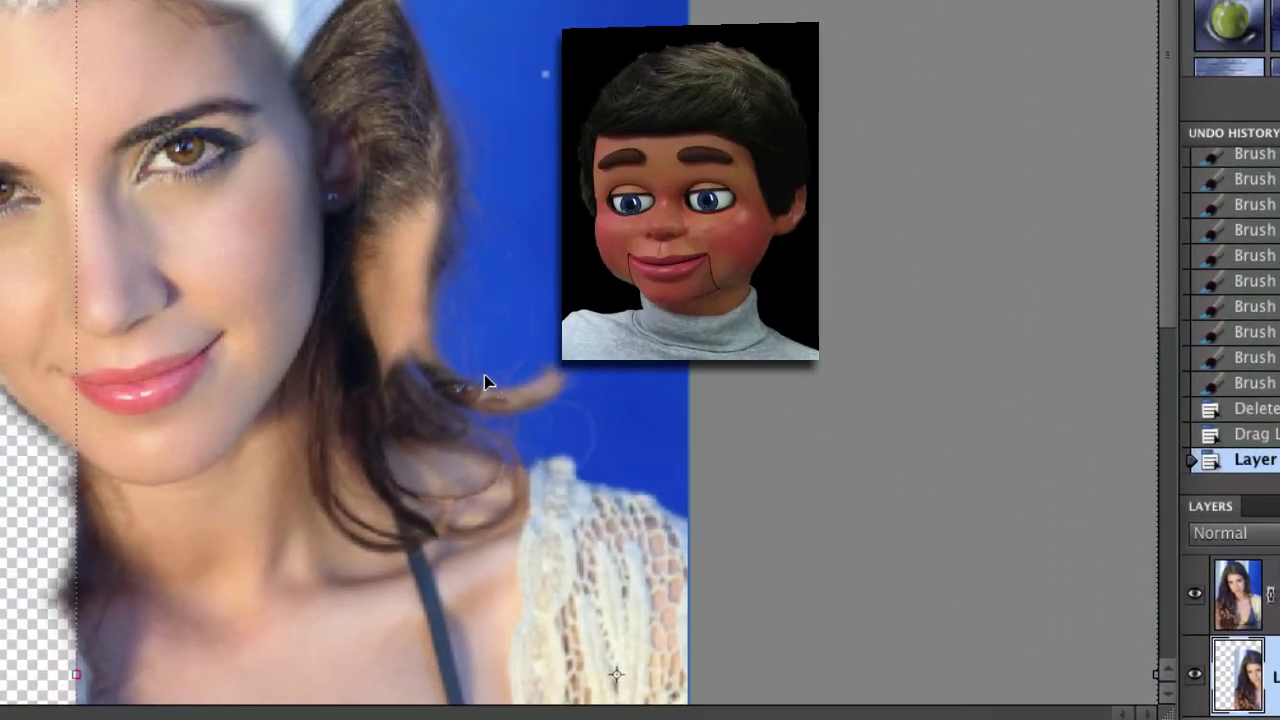
pyautogui.click(1195, 593)
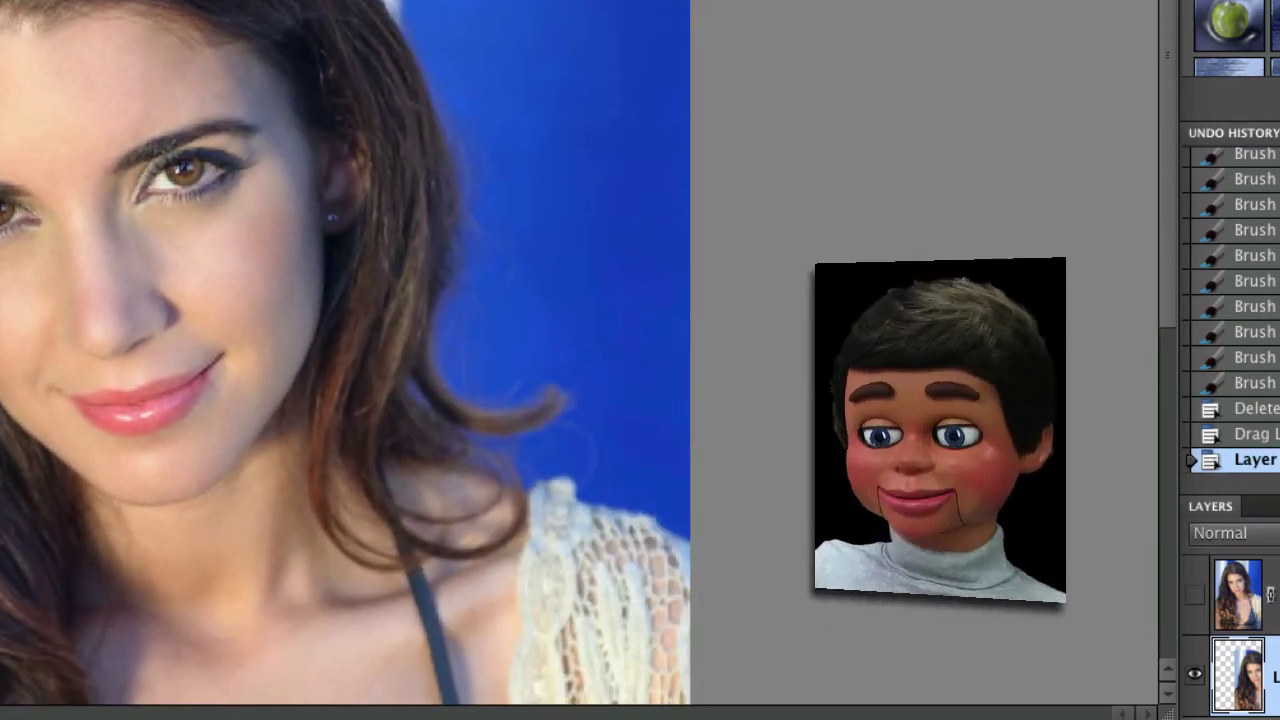
pyautogui.moveTo(226, 177); pyautogui.dragTo(219, 233)
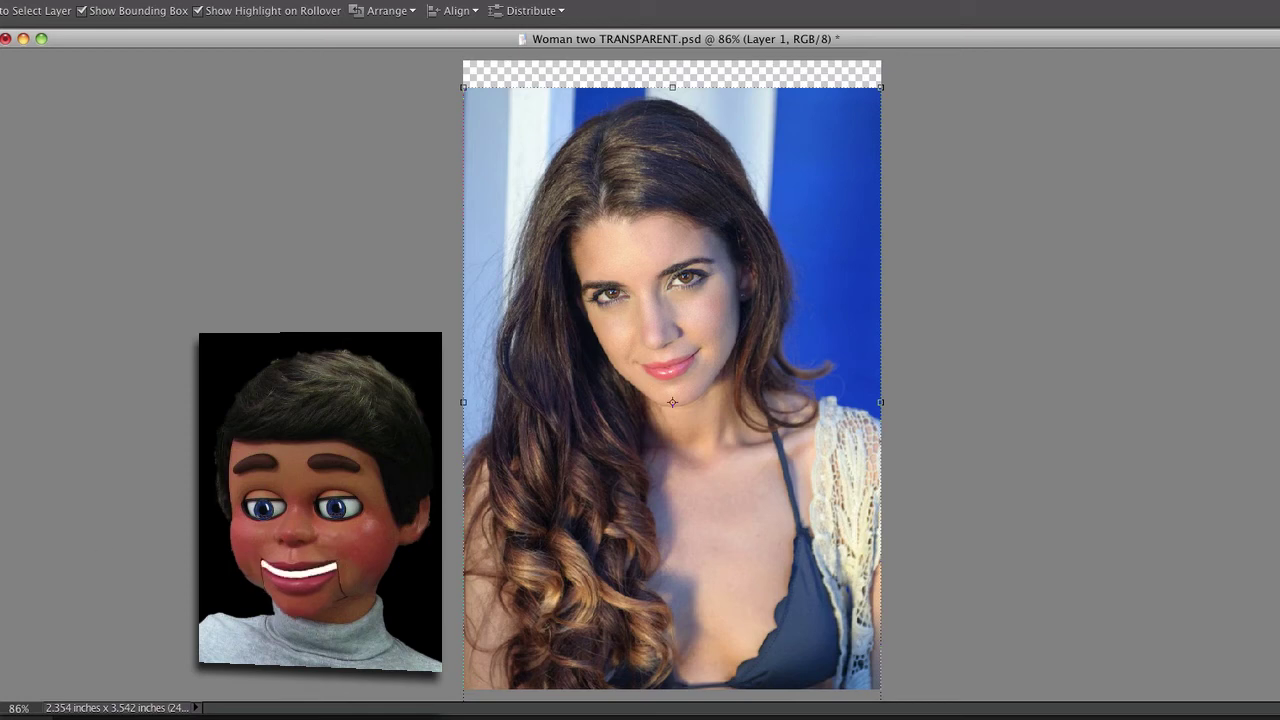
# Nudge Layer 1 up to close the top gap, then toggle its visibility to compare.
pyautogui.moveTo(580, 381); pyautogui.dragTo(582, 352)
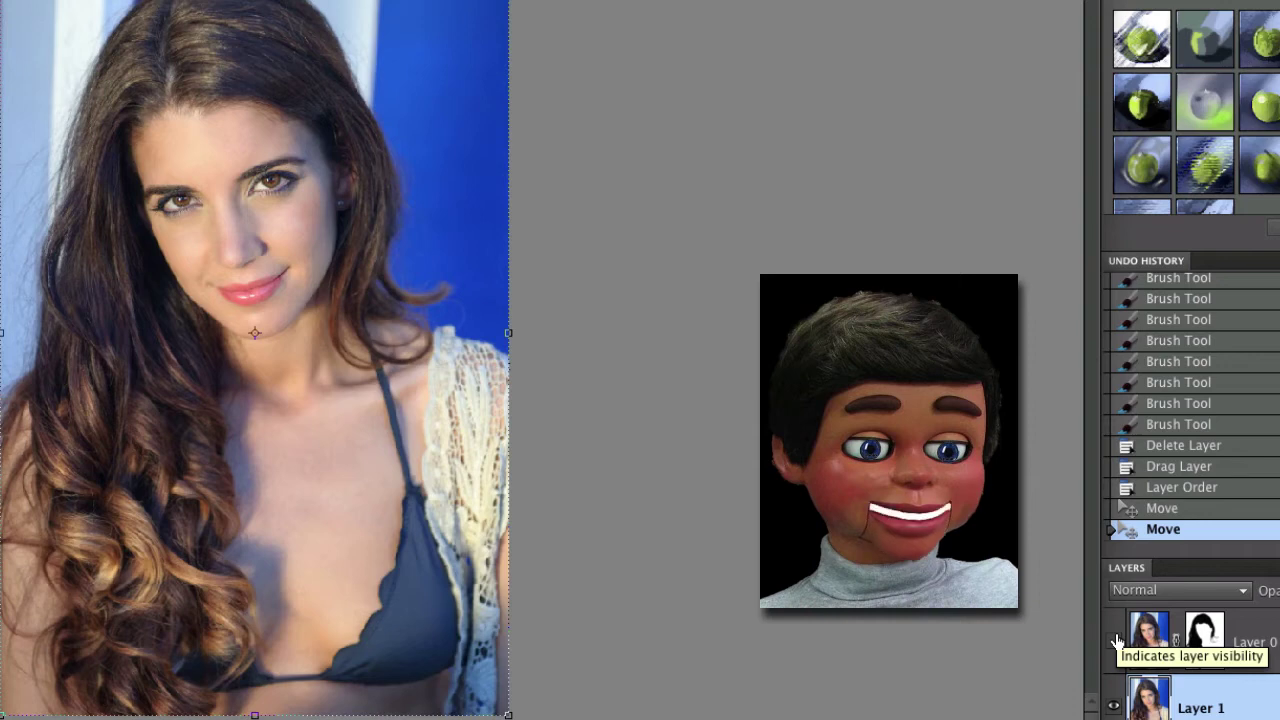
pyautogui.click(1115, 706)
pyautogui.click(1115, 706)
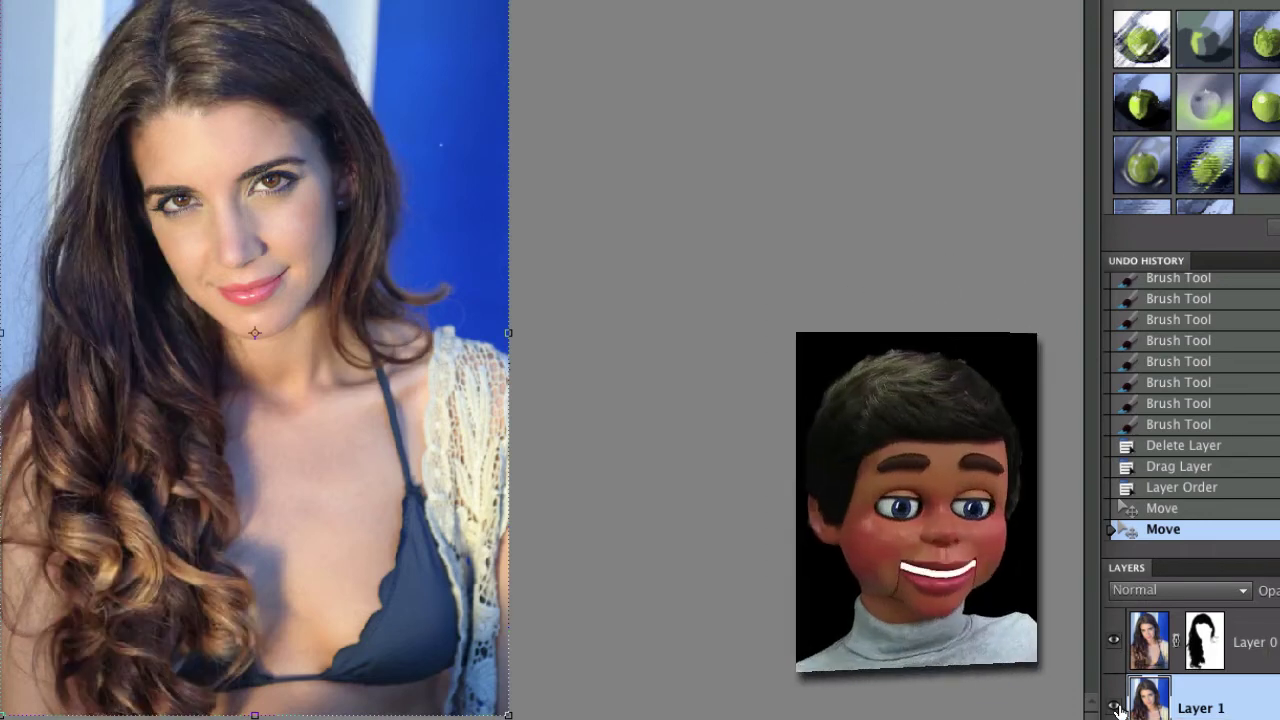
pyautogui.click(1115, 706)
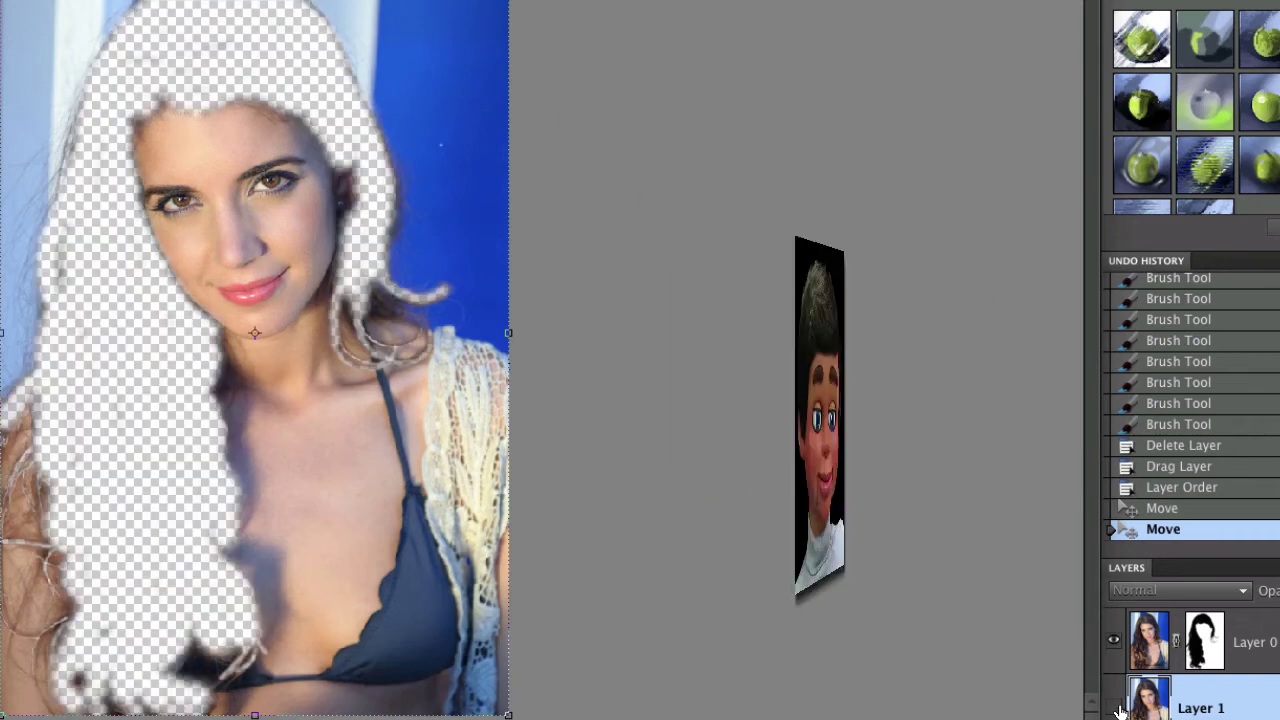
pyautogui.click(1115, 706)
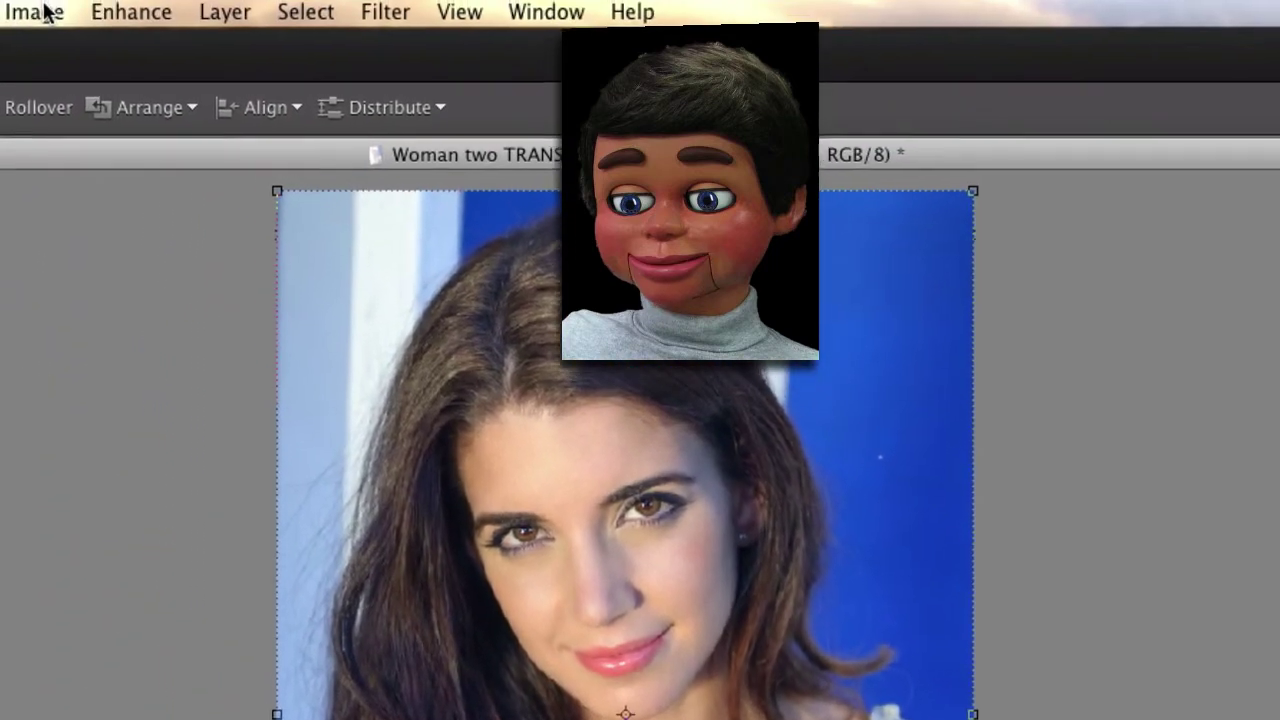
# Colorize the hair in Hue/Saturation, tuning Hue toward deep red and Saturation to 30.
pyautogui.click(103, 12)
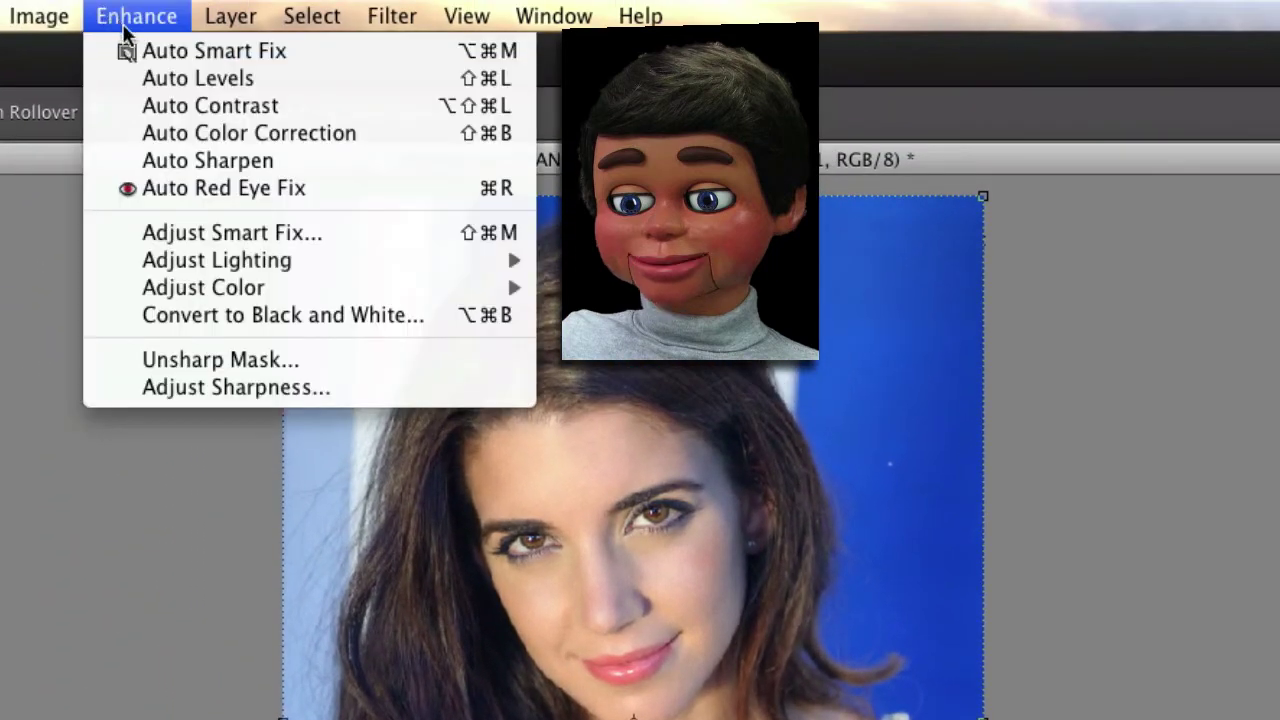
pyautogui.moveTo(188, 267)
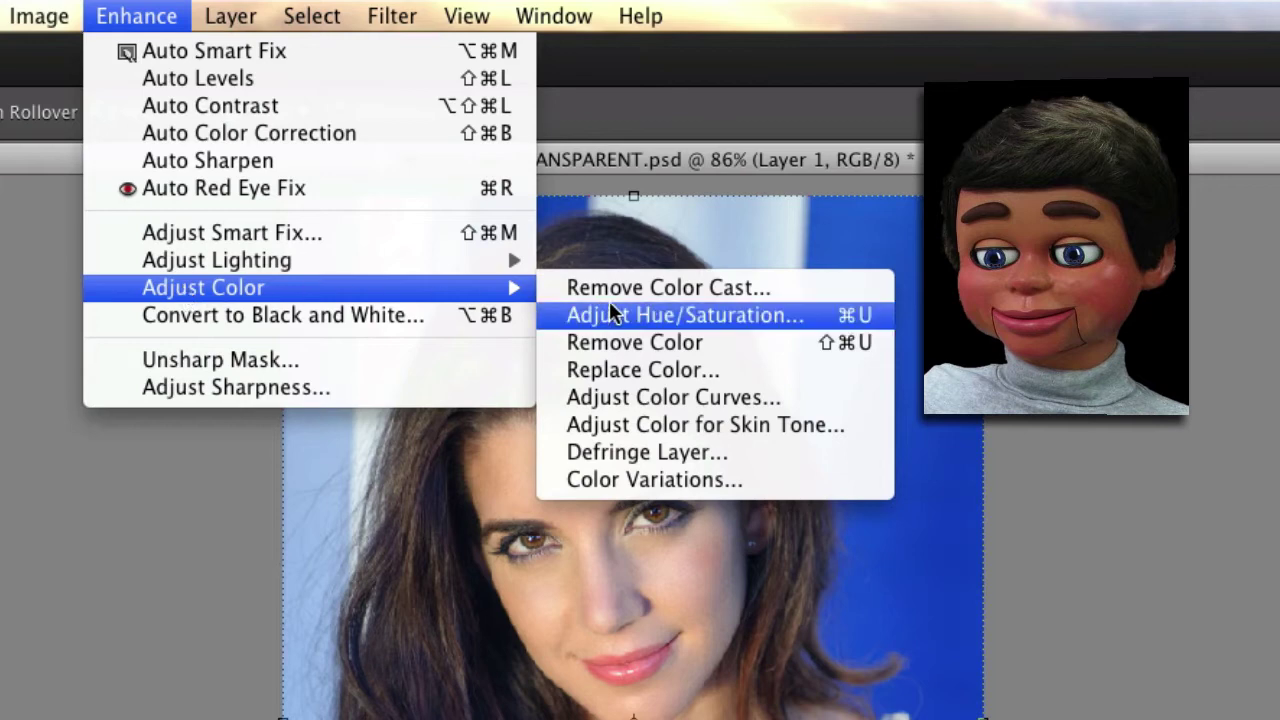
pyautogui.click(636, 315)
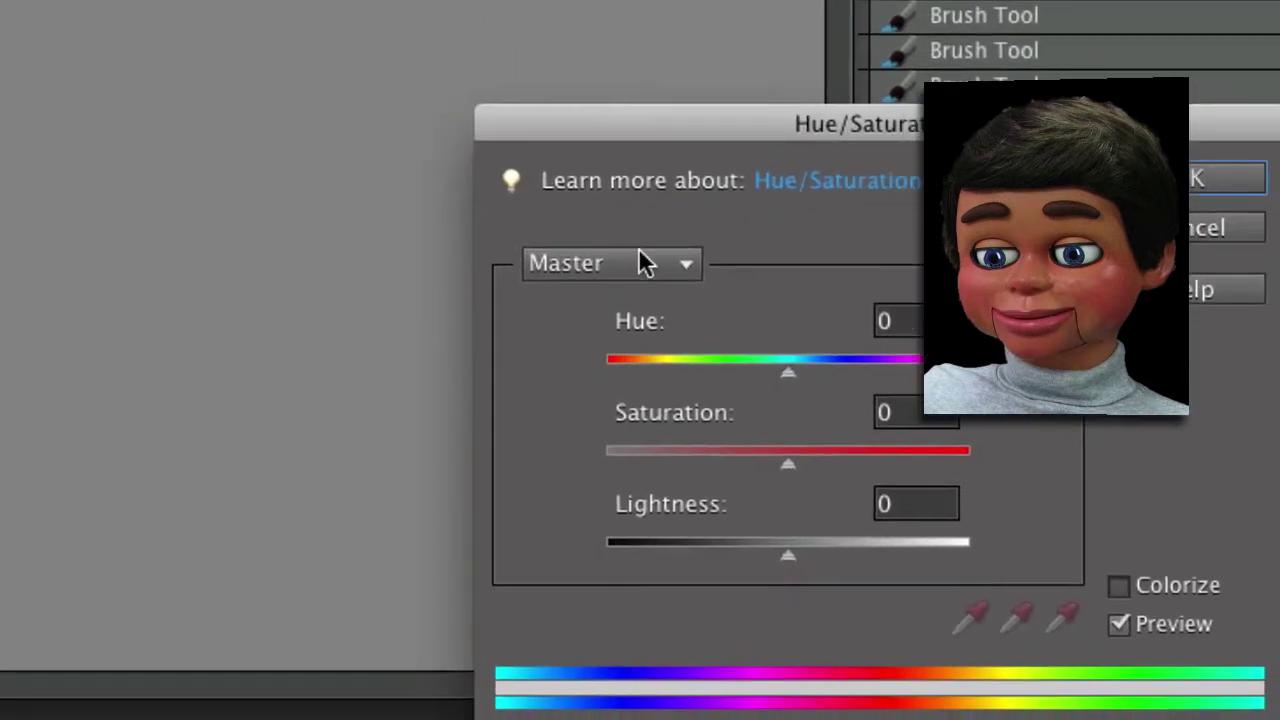
pyautogui.click(1120, 586)
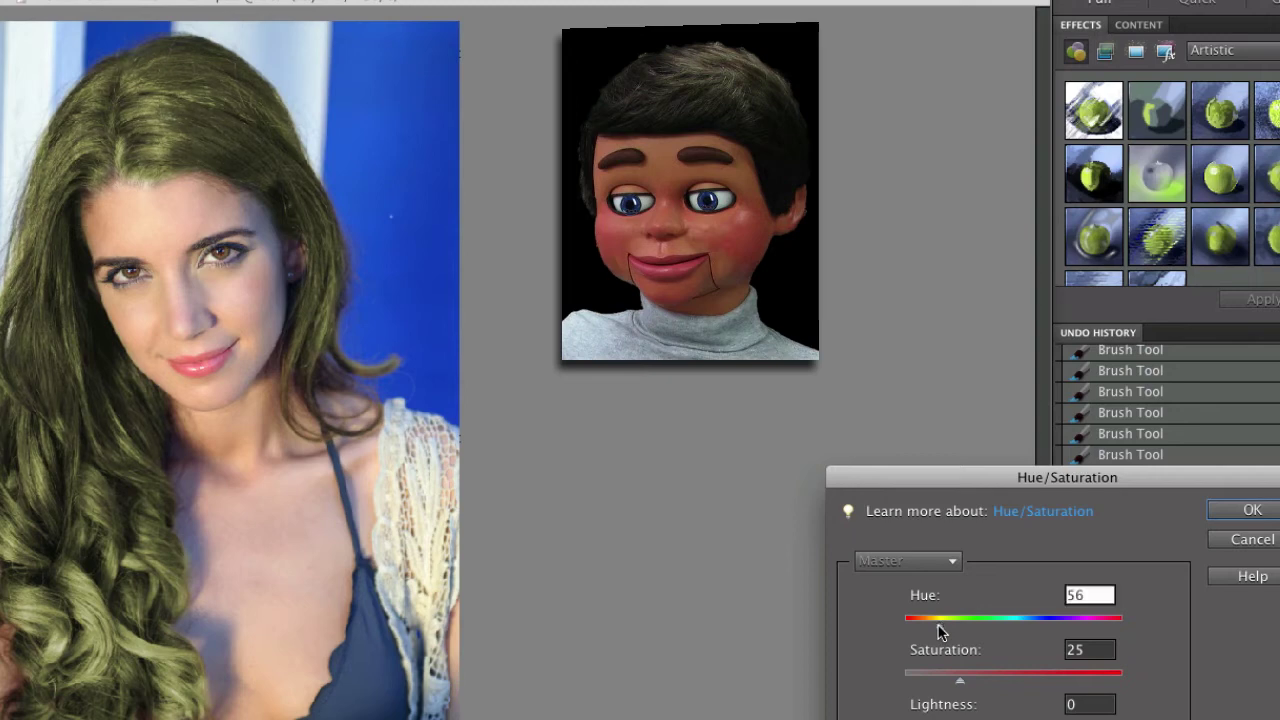
pyautogui.moveTo(938, 630); pyautogui.dragTo(969, 598)
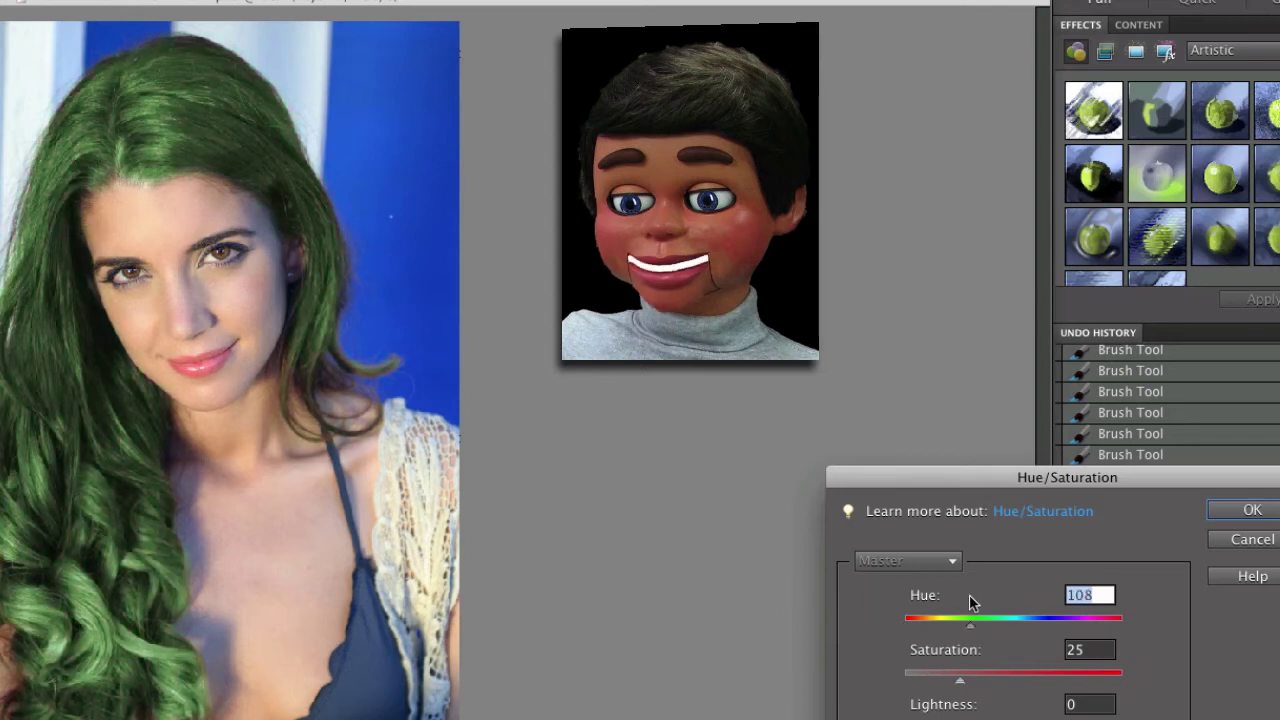
pyautogui.moveTo(969, 594); pyautogui.dragTo(905, 602)
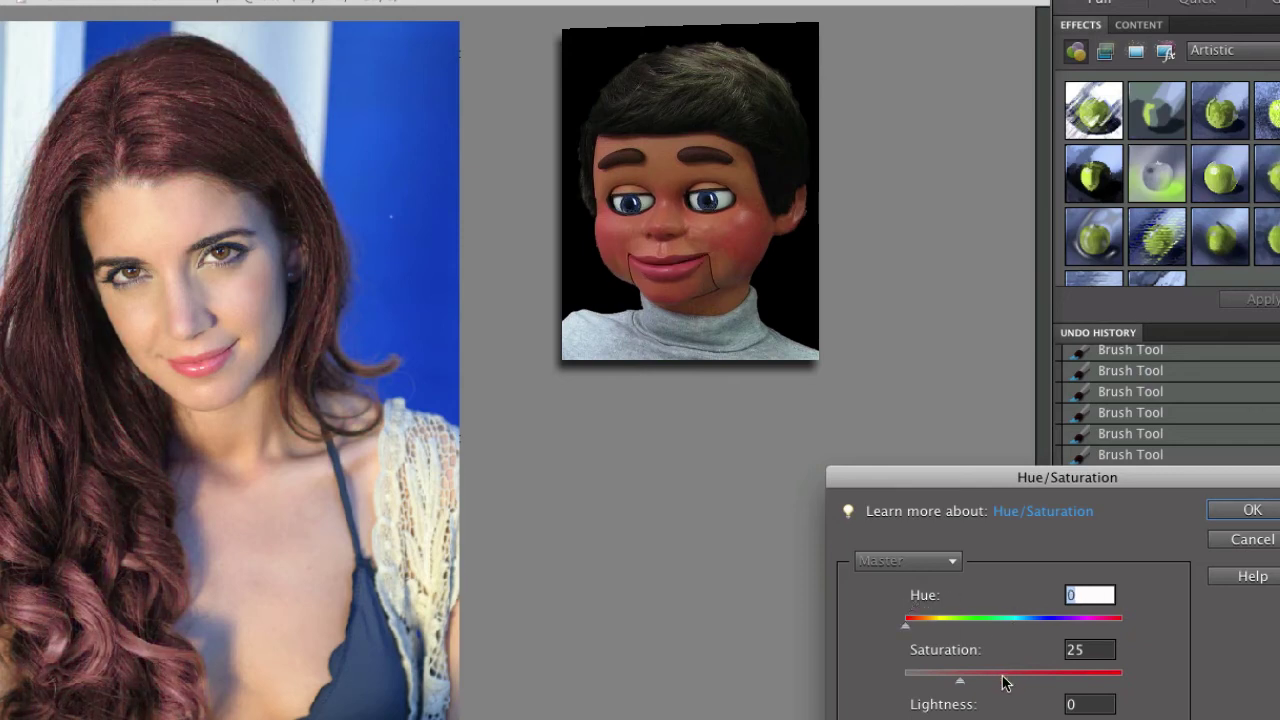
pyautogui.moveTo(966, 685); pyautogui.dragTo(970, 688)
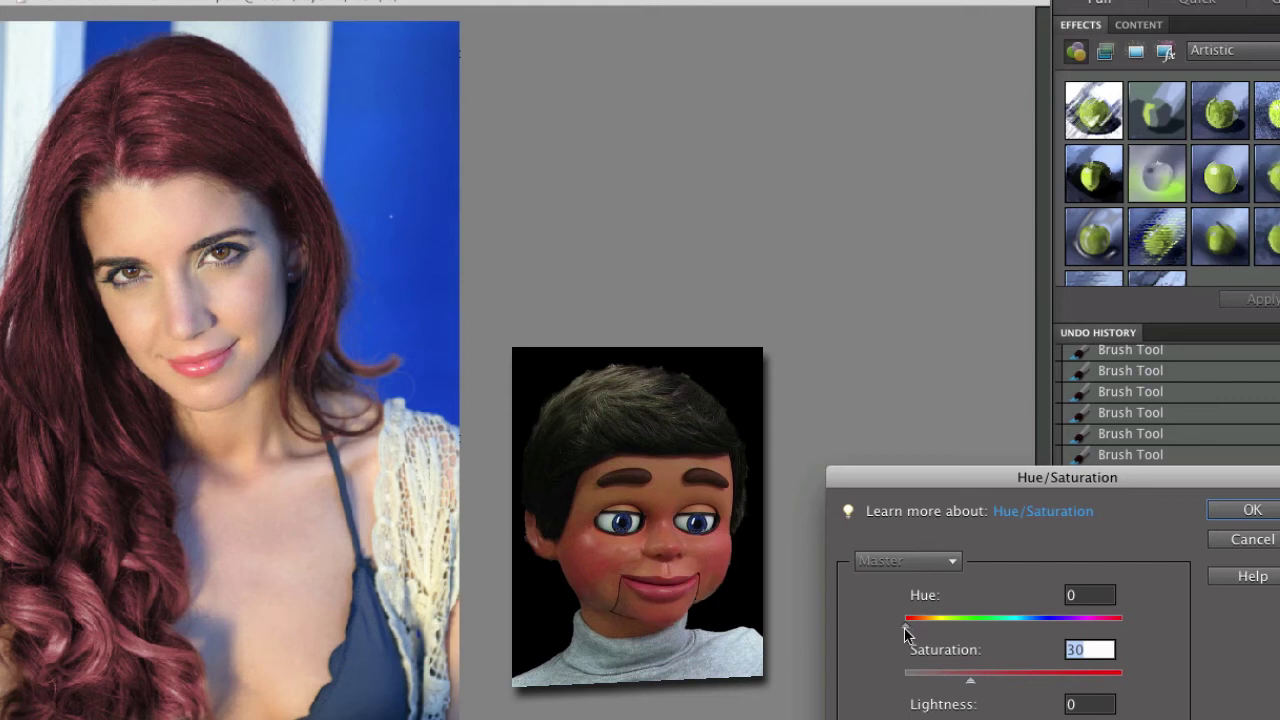
pyautogui.moveTo(905, 632)
pyautogui.mouseDown()
pyautogui.moveTo(920, 633)
pyautogui.moveTo(897, 631)
pyautogui.mouseUp()
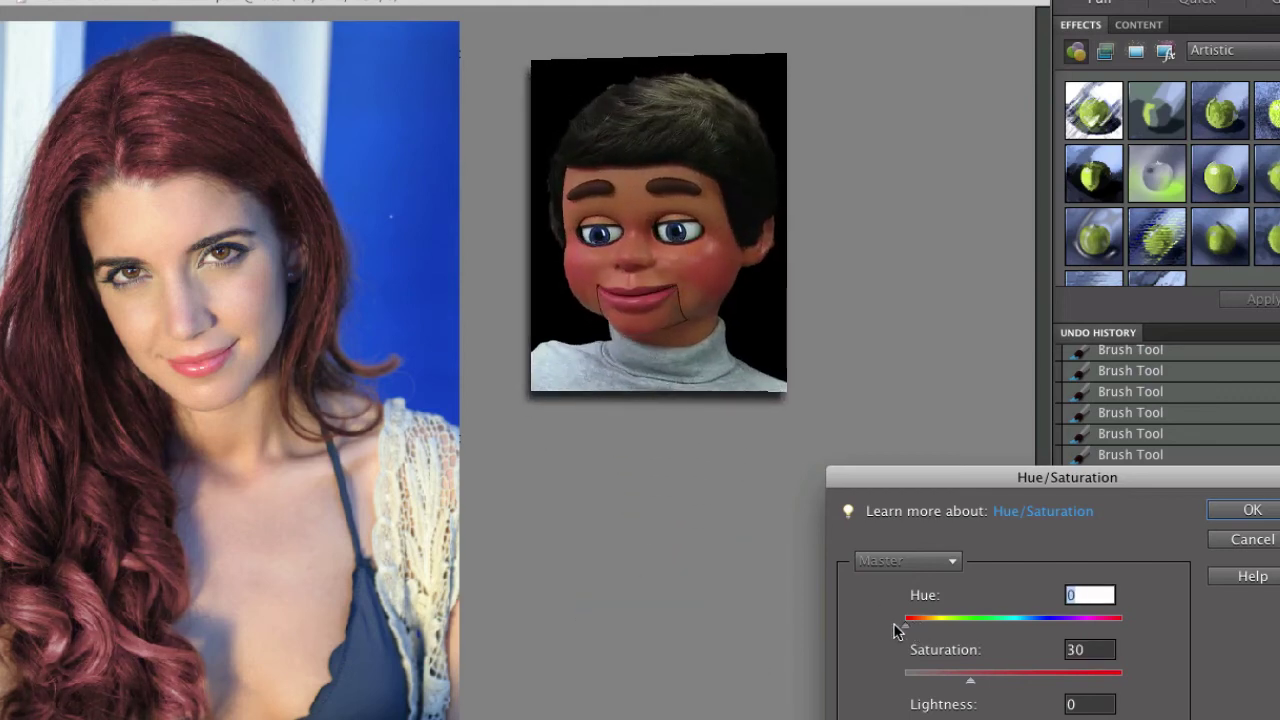
pyautogui.moveTo(900, 630); pyautogui.dragTo(908, 630)
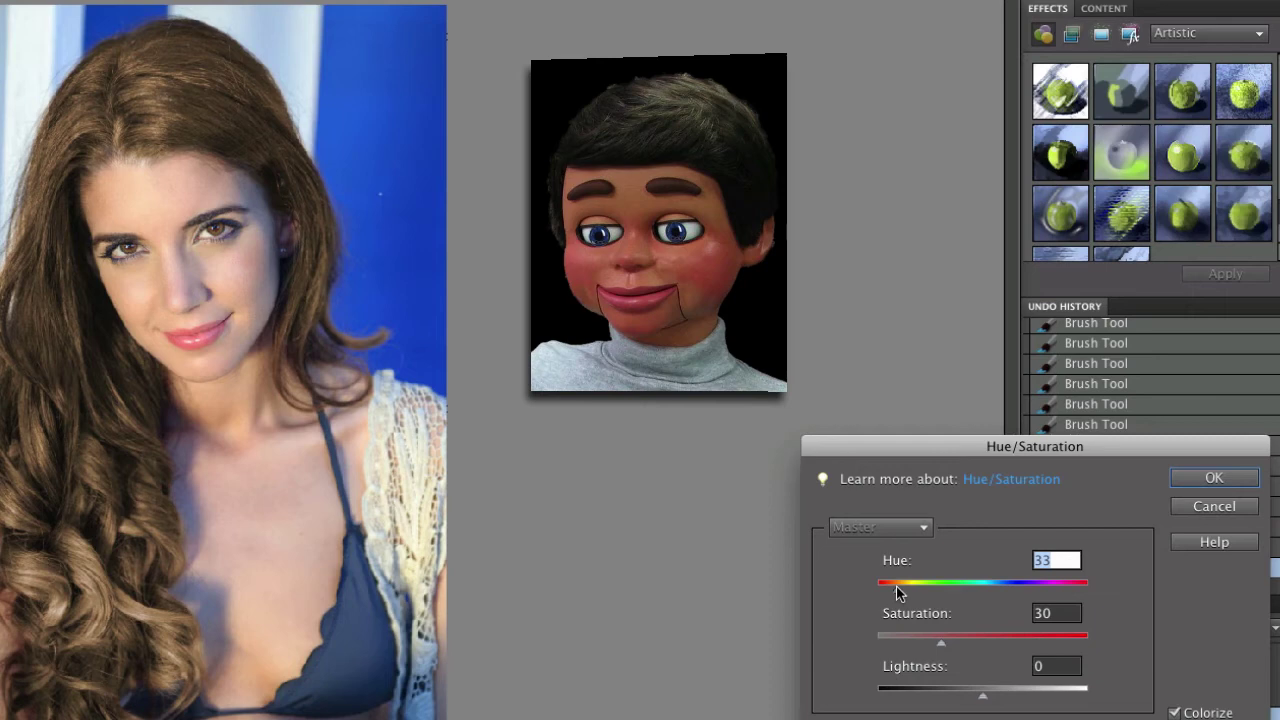
# Adjust Hue toward violet and Lightness to -35, turning the colorized hair deep purple.
pyautogui.moveTo(904, 593); pyautogui.dragTo(987, 598)
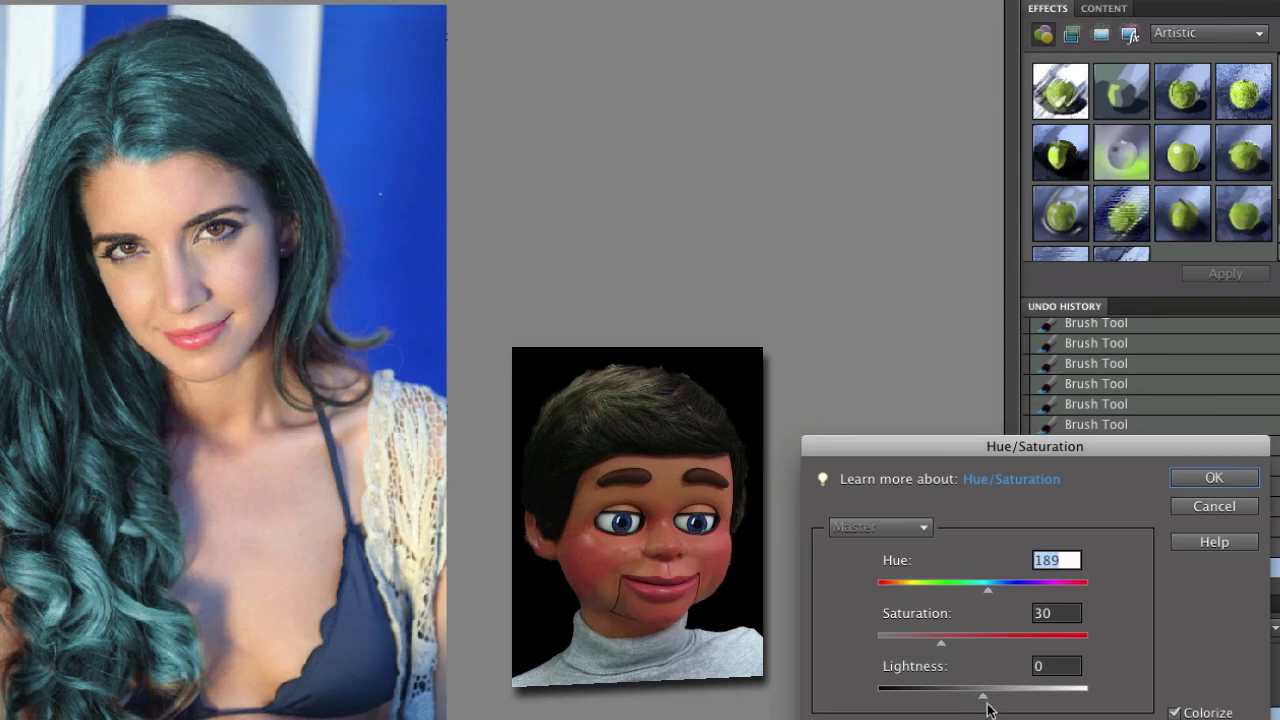
pyautogui.moveTo(983, 700); pyautogui.dragTo(942, 692)
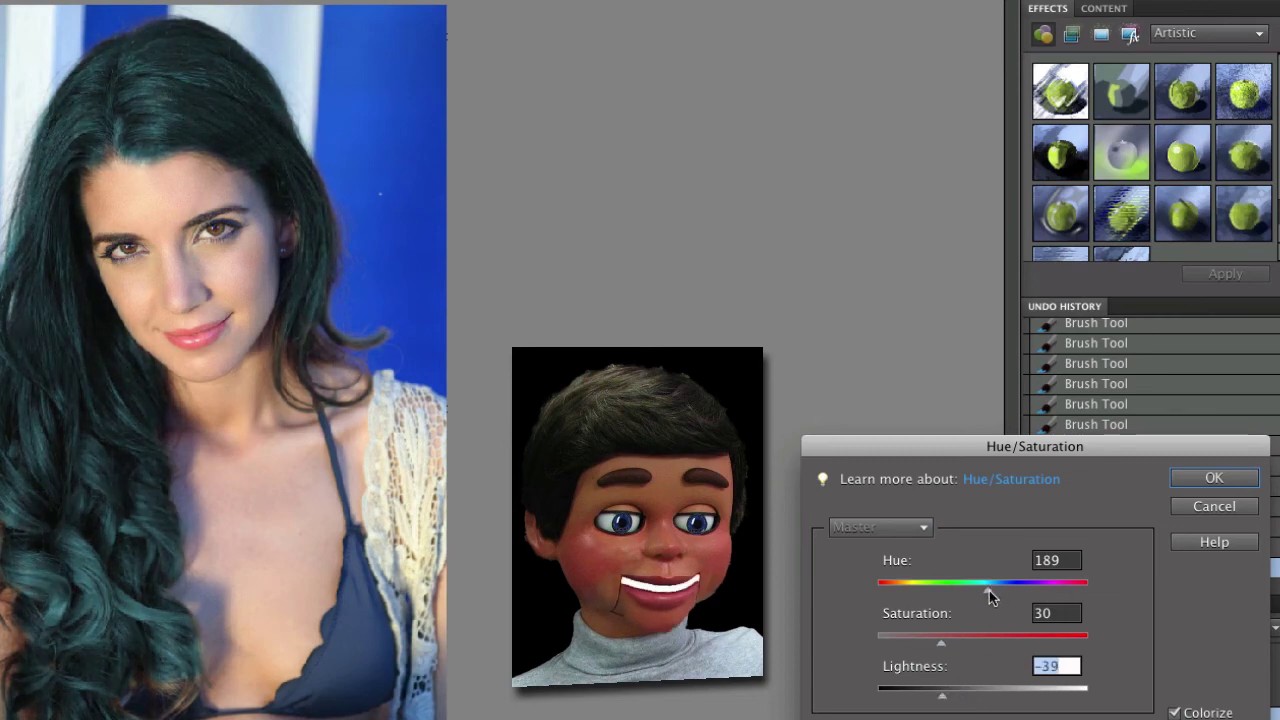
pyautogui.moveTo(989, 590); pyautogui.dragTo(925, 598)
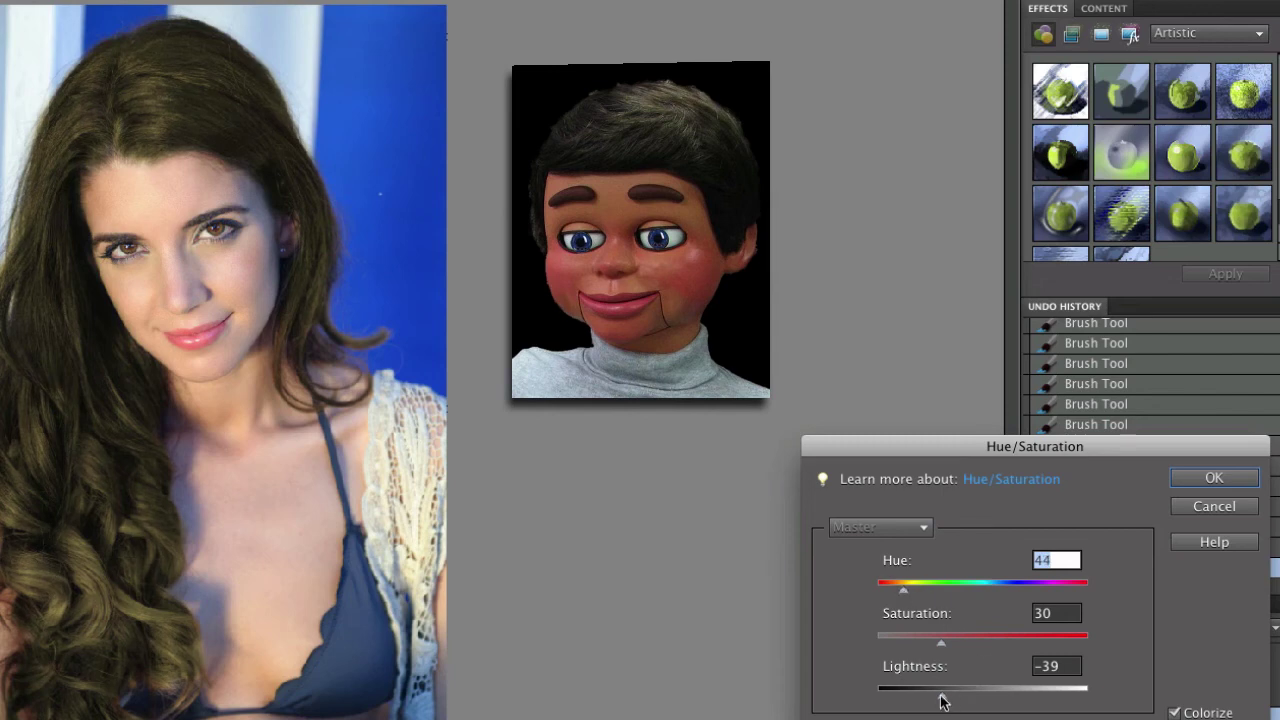
pyautogui.moveTo(940, 702)
pyautogui.mouseDown()
pyautogui.moveTo(963, 703)
pyautogui.moveTo(900, 695)
pyautogui.moveTo(947, 695)
pyautogui.mouseUp()
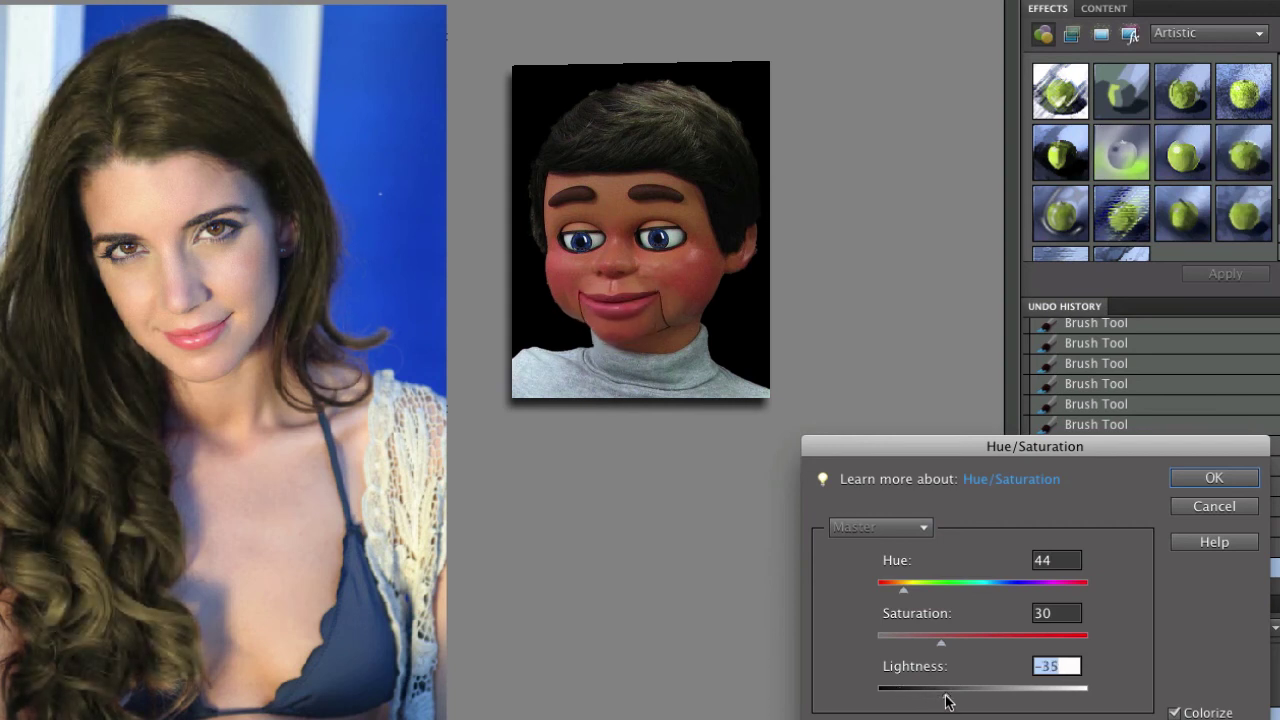
pyautogui.moveTo(915, 600); pyautogui.dragTo(1070, 652)
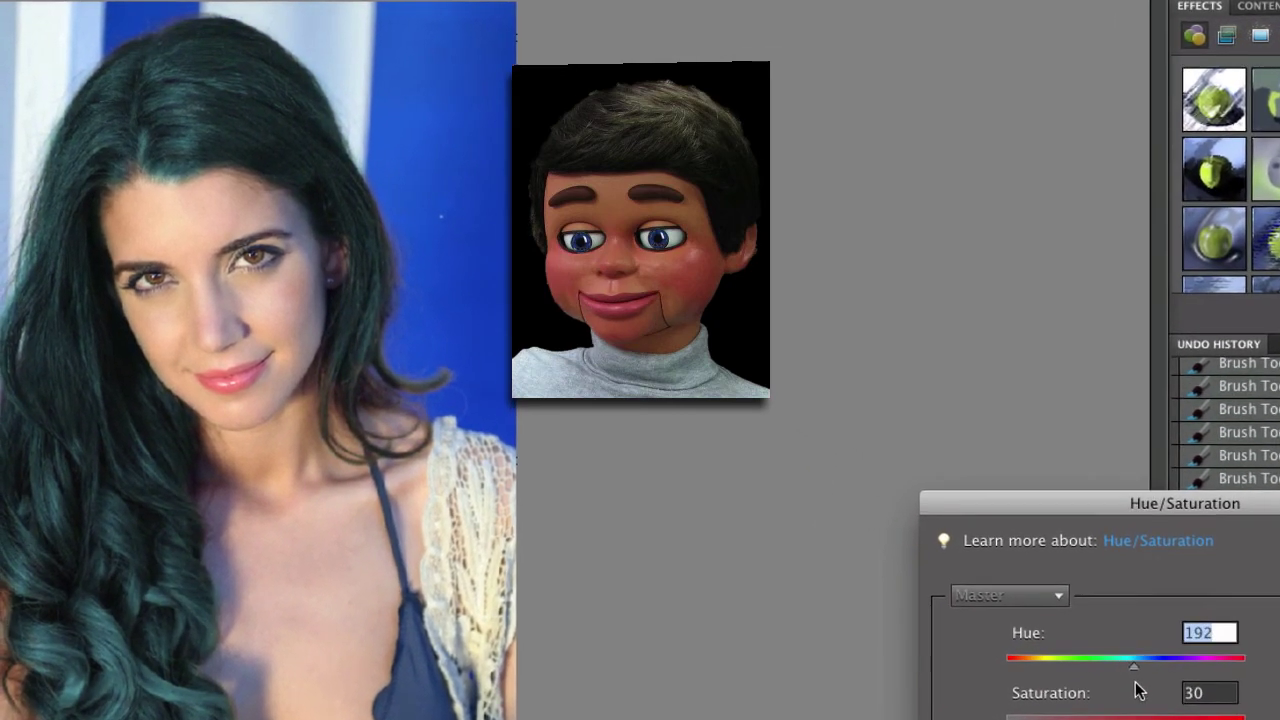
pyautogui.moveTo(1138, 690); pyautogui.dragTo(1168, 697)
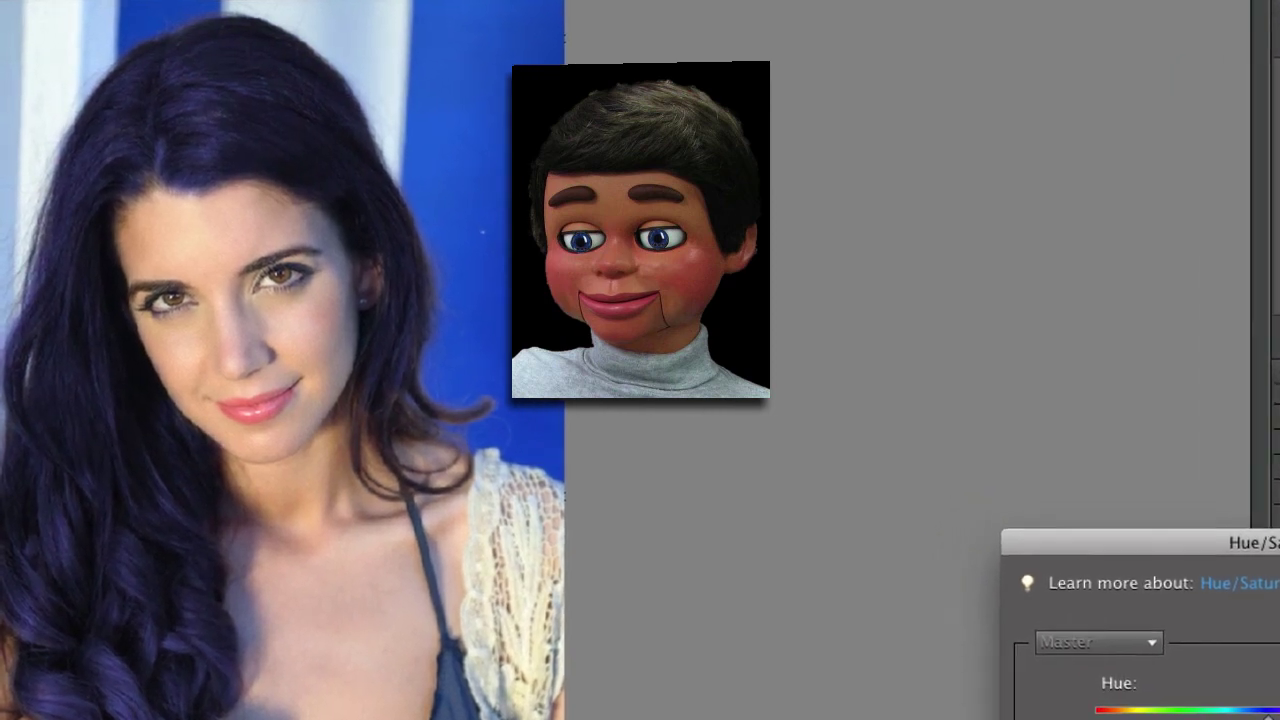